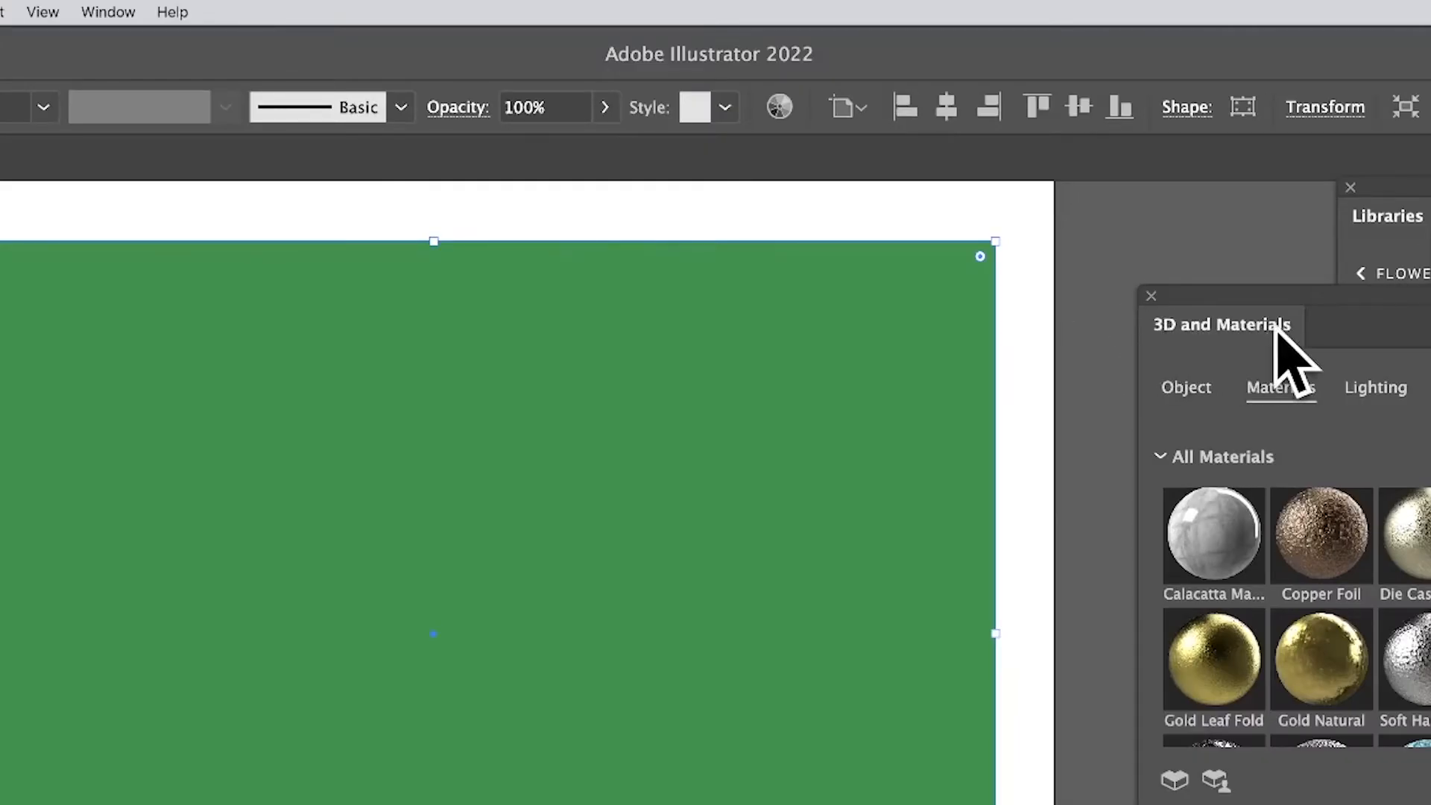
# Apply the Gold Leaf Fold material to the selected green rectangle
pyautogui.click(112, 12)
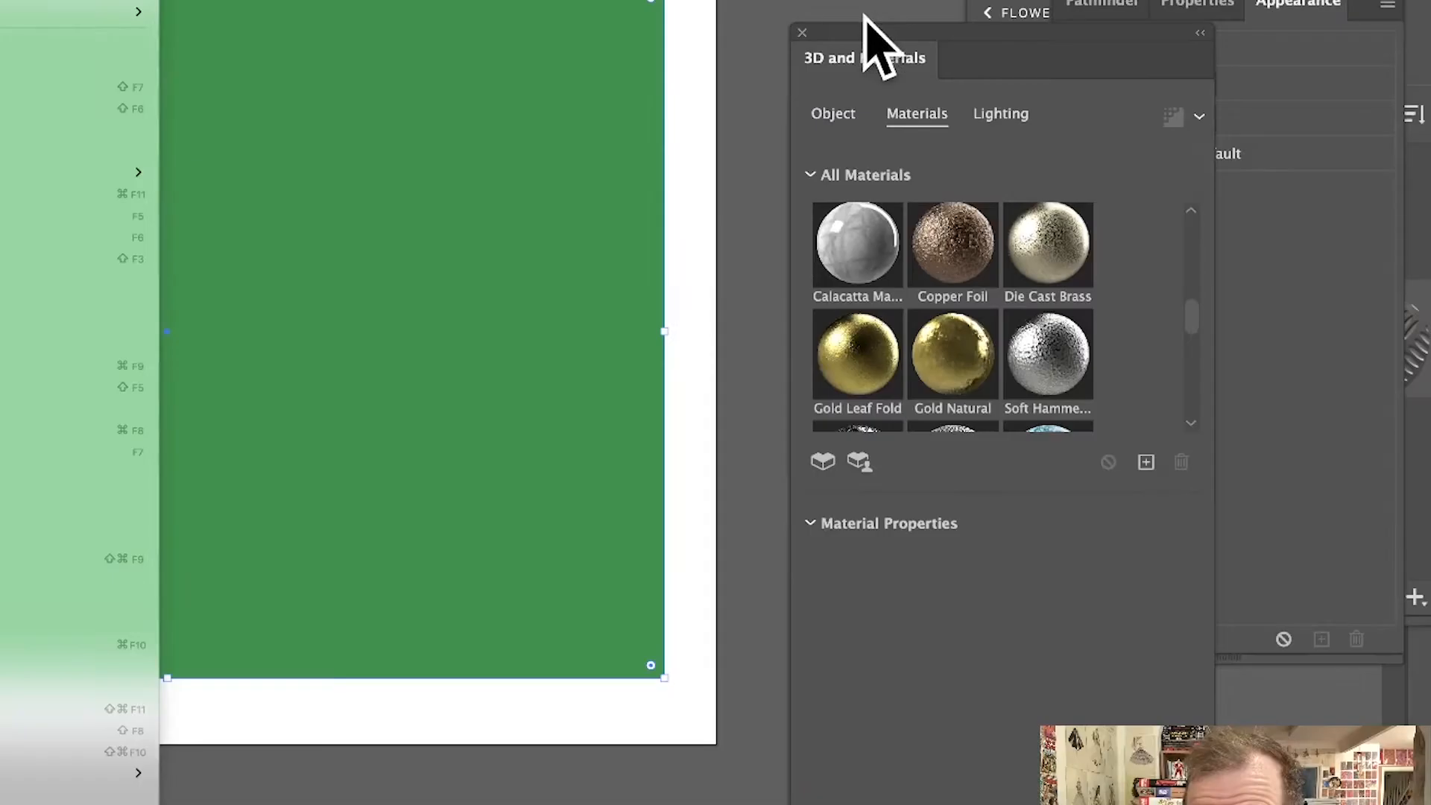
pyautogui.click(1220, 292)
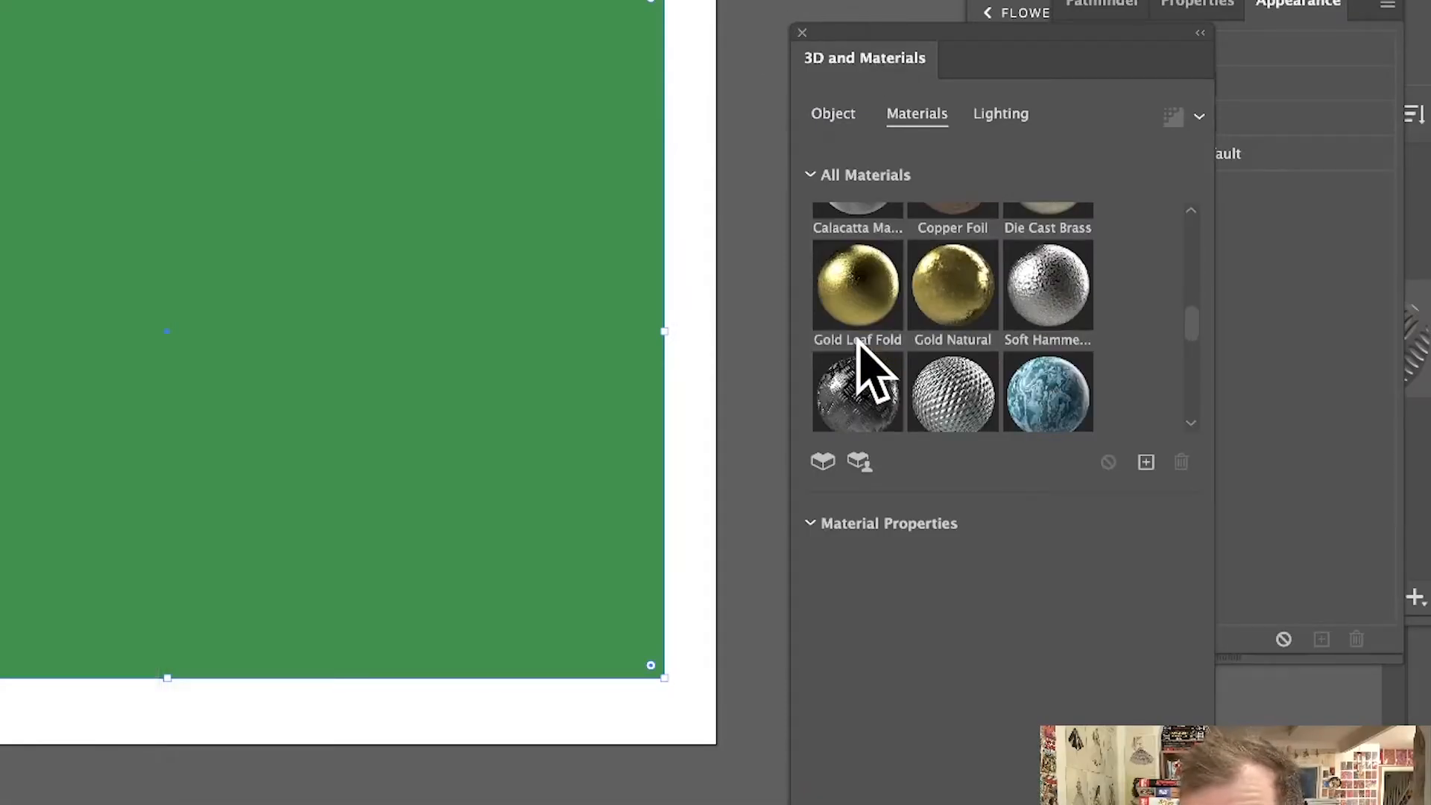
pyautogui.scroll(-1, 861, 328)
pyautogui.click(868, 291)
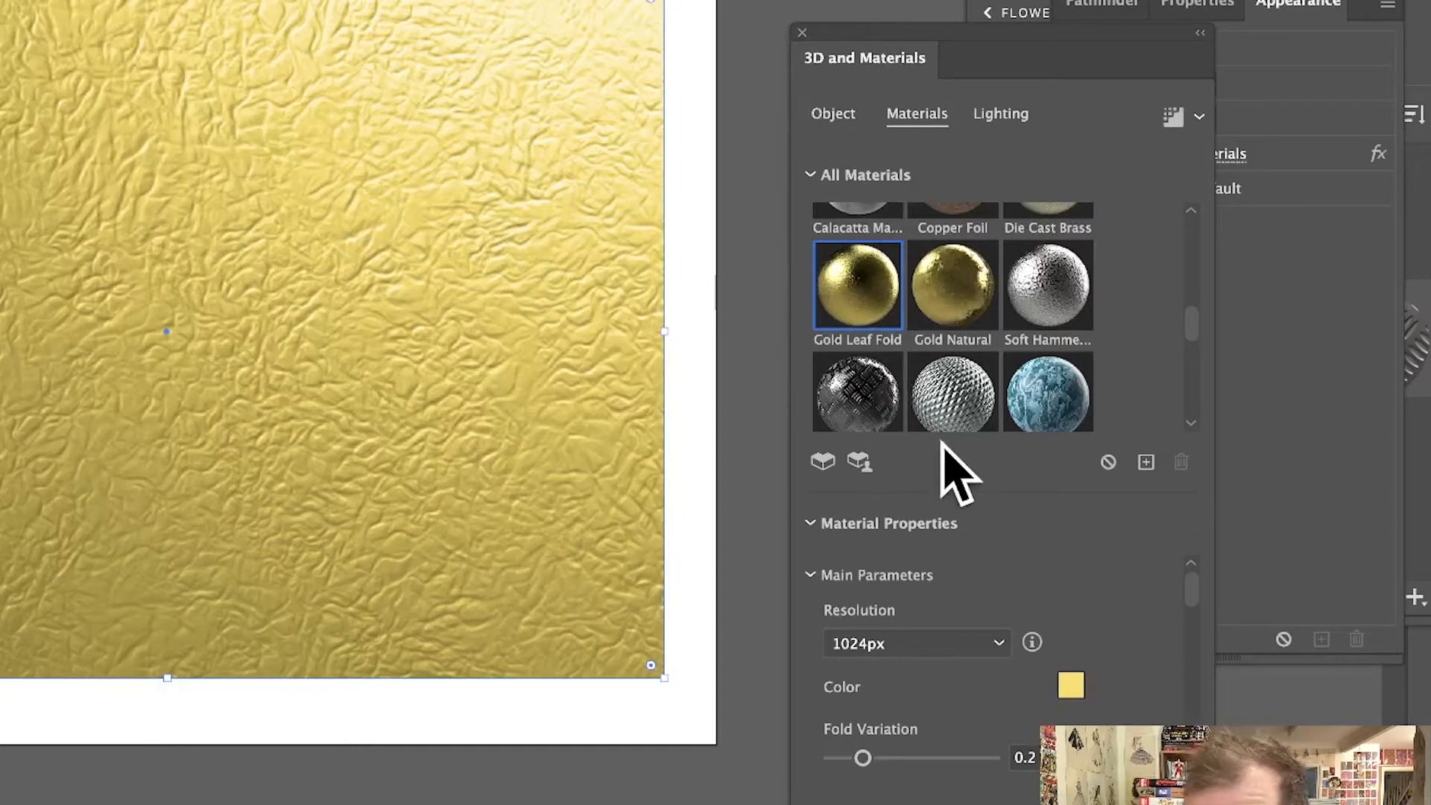
# Set the gold material's Fold Blur to 0.59 and its Offset X to 586
pyautogui.scroll(-3, 946, 384)
pyautogui.scroll(3, 1058, 290)
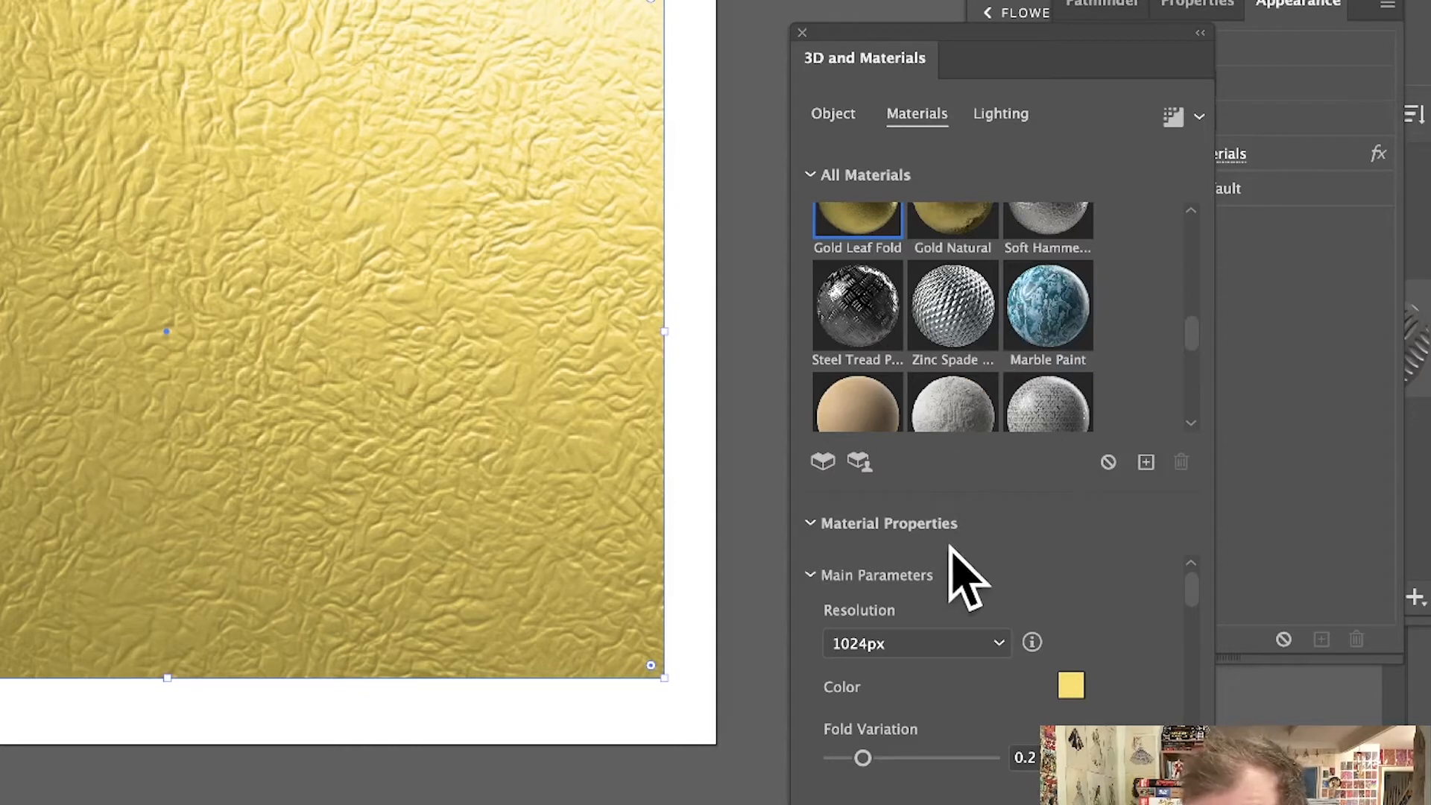
pyautogui.scroll(-5, 1093, 607)
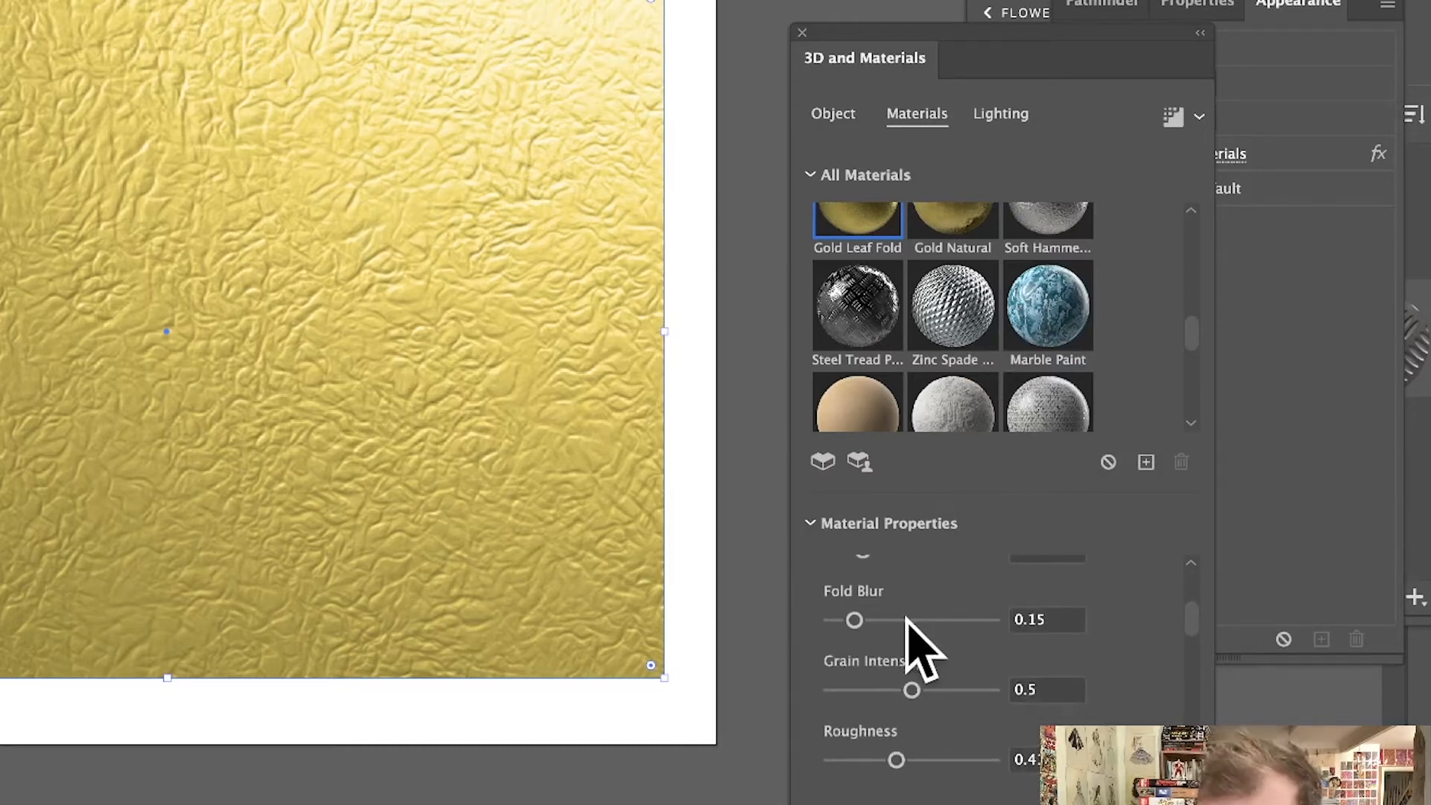
pyautogui.moveTo(906, 619); pyautogui.dragTo(927, 620)
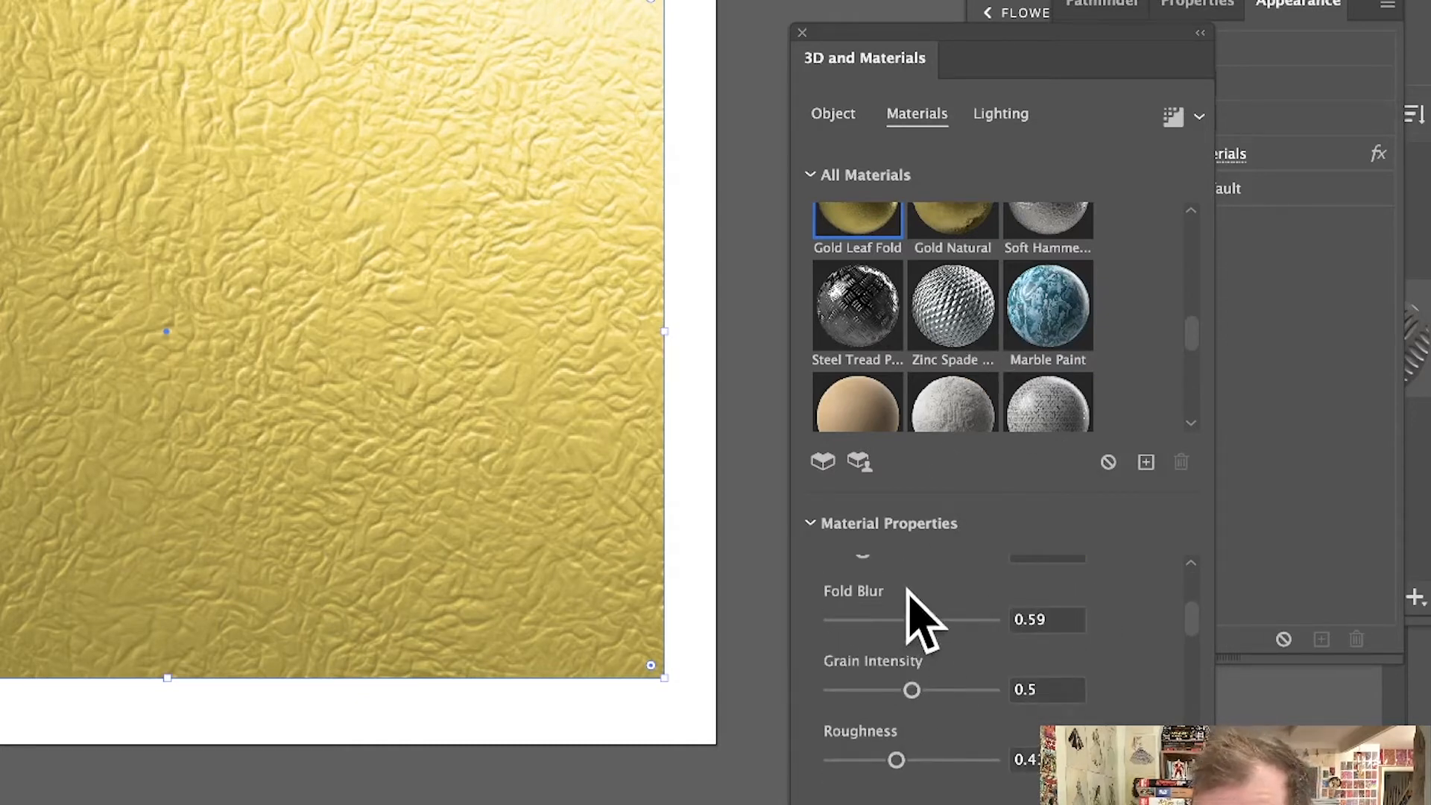
pyautogui.scroll(-3, 907, 597)
pyautogui.moveTo(909, 684); pyautogui.dragTo(926, 684)
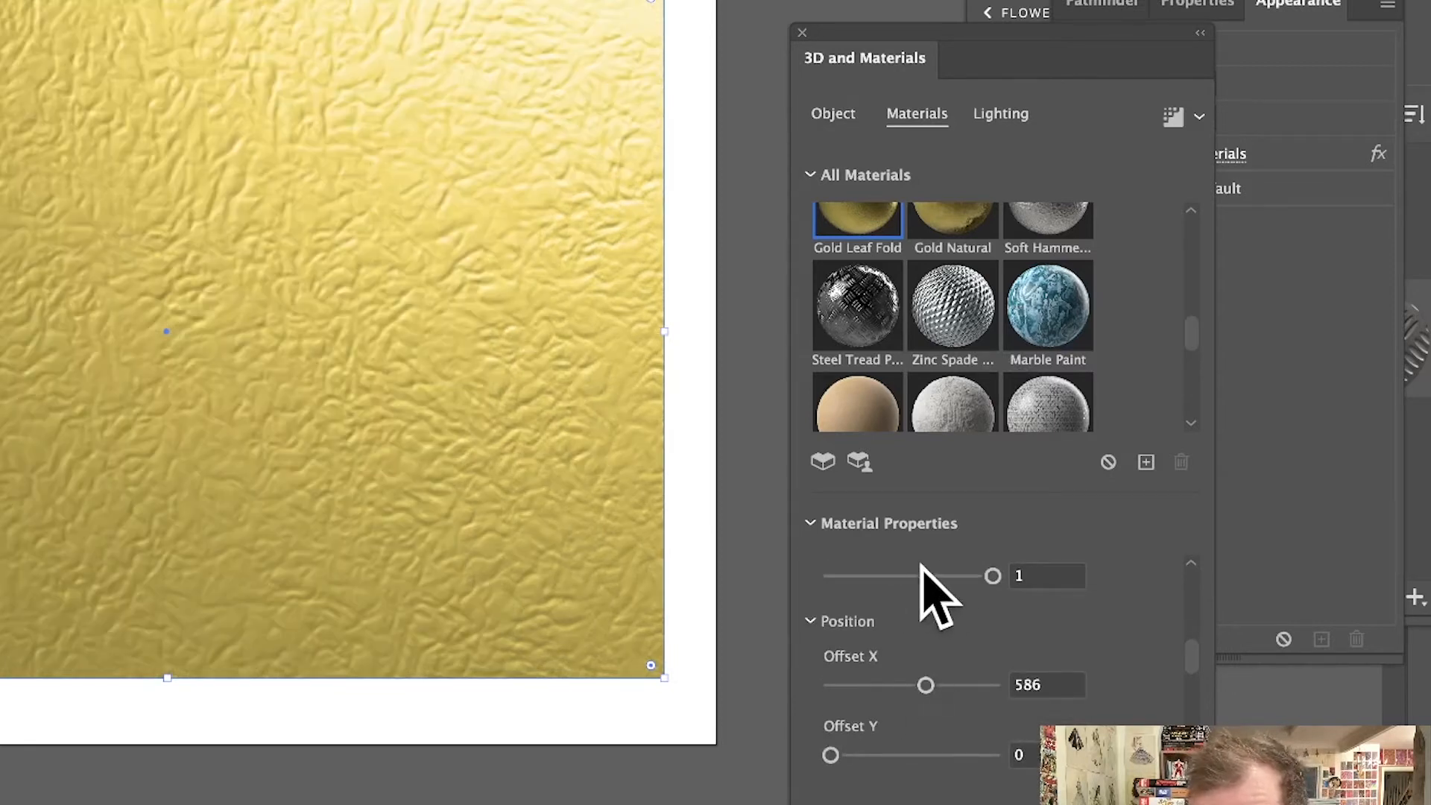
# Set the gold material's Metallic value to 1 and its Fold Variation to 0.47
pyautogui.scroll(1, 971, 599)
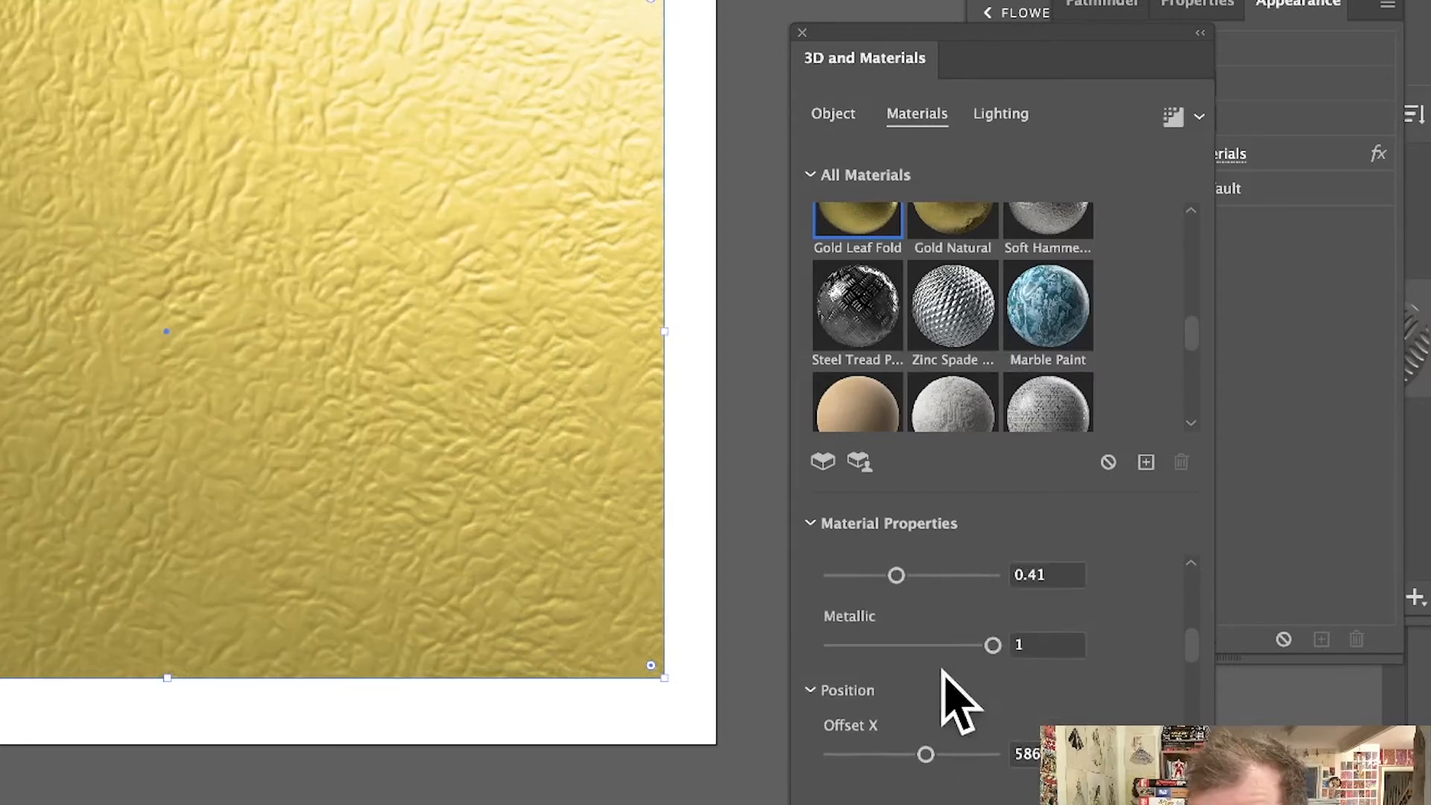
pyautogui.moveTo(992, 644); pyautogui.dragTo(1041, 644)
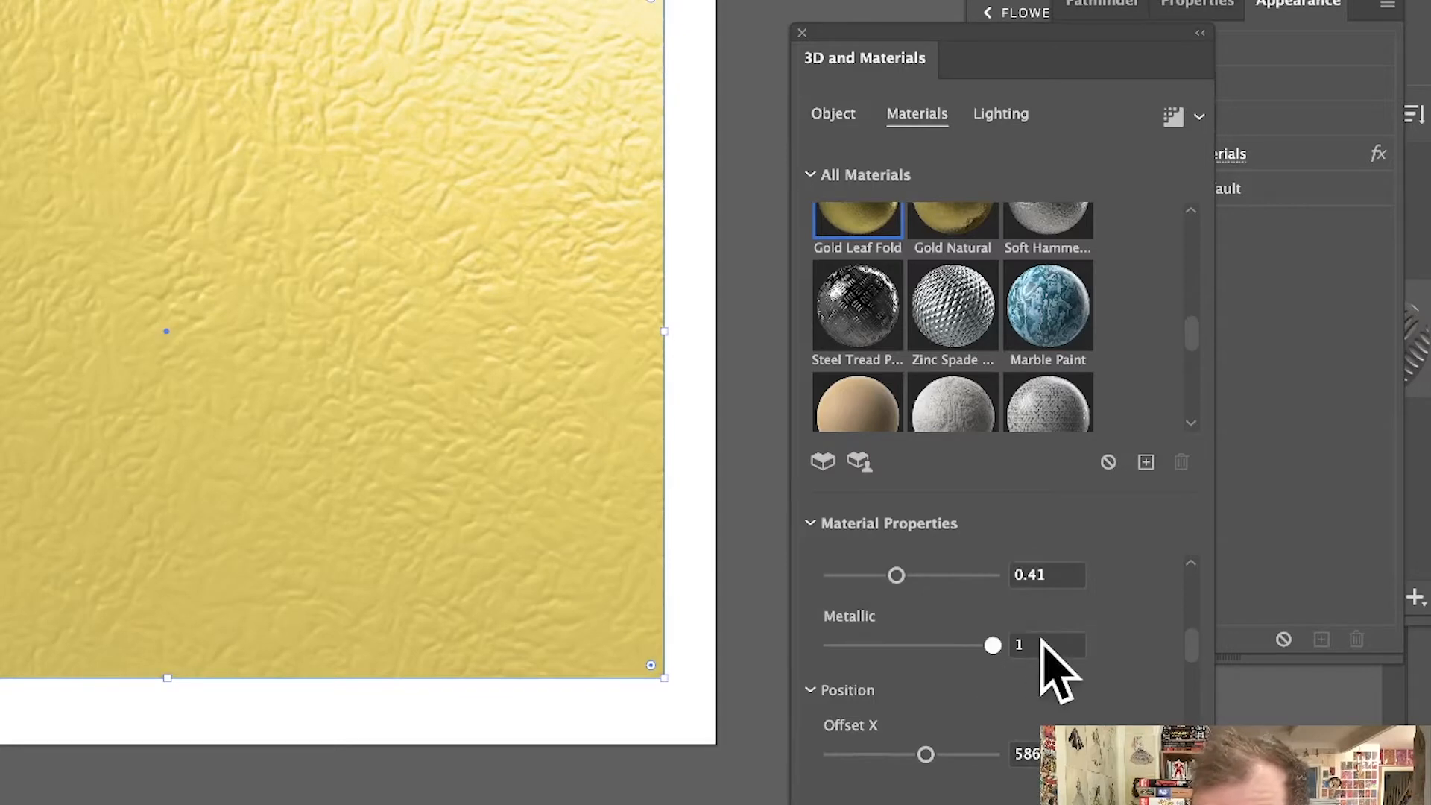
pyautogui.scroll(3, 927, 556)
pyautogui.moveTo(894, 617); pyautogui.dragTo(907, 617)
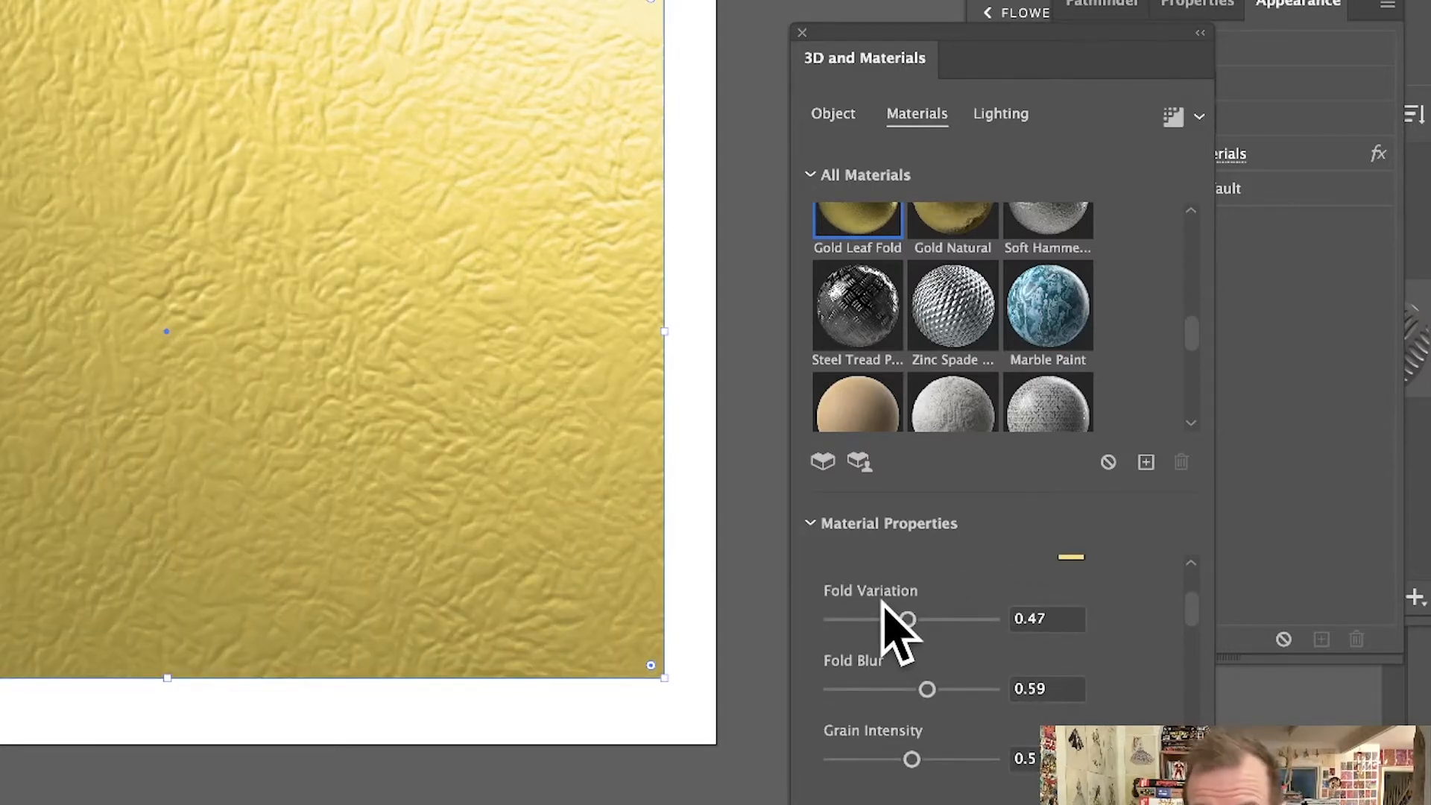
pyautogui.scroll(3, 884, 602)
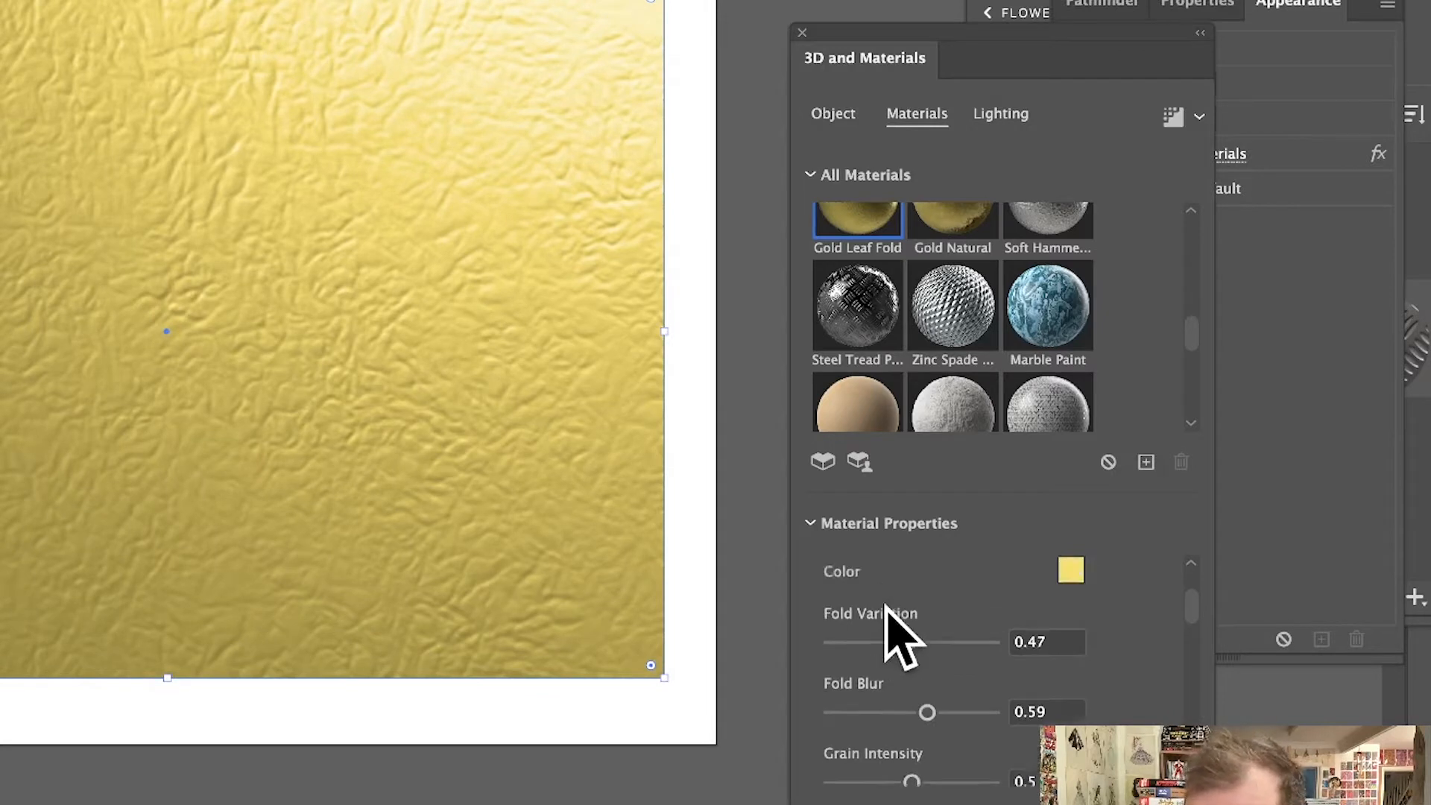
pyautogui.scroll(-4, 884, 605)
pyautogui.scroll(3, 1054, 616)
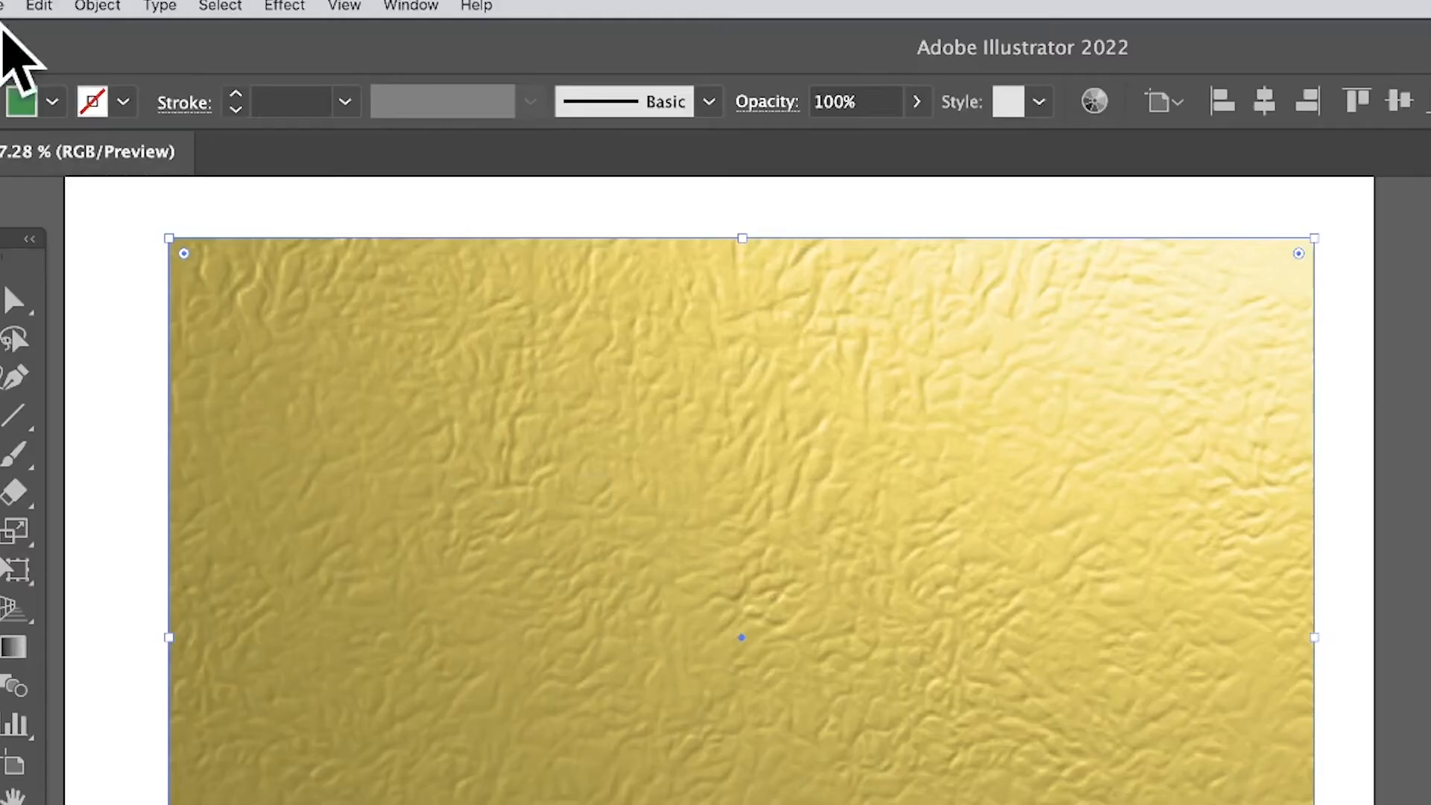
# Copy the gold rectangle and paste it into the Photoshop document as a Smart Object, adding it to the current library
pyautogui.click(35, 5)
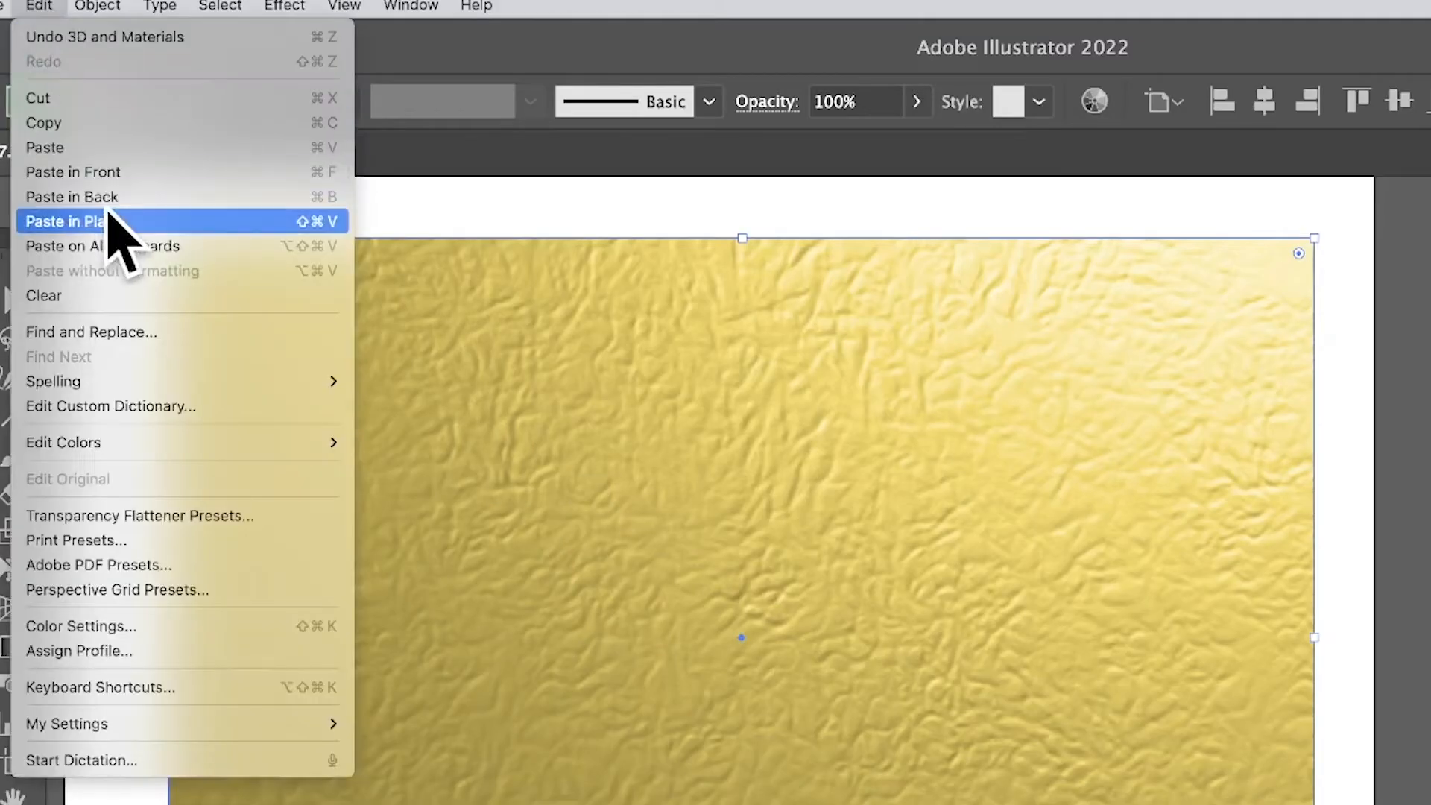
pyautogui.click(143, 124)
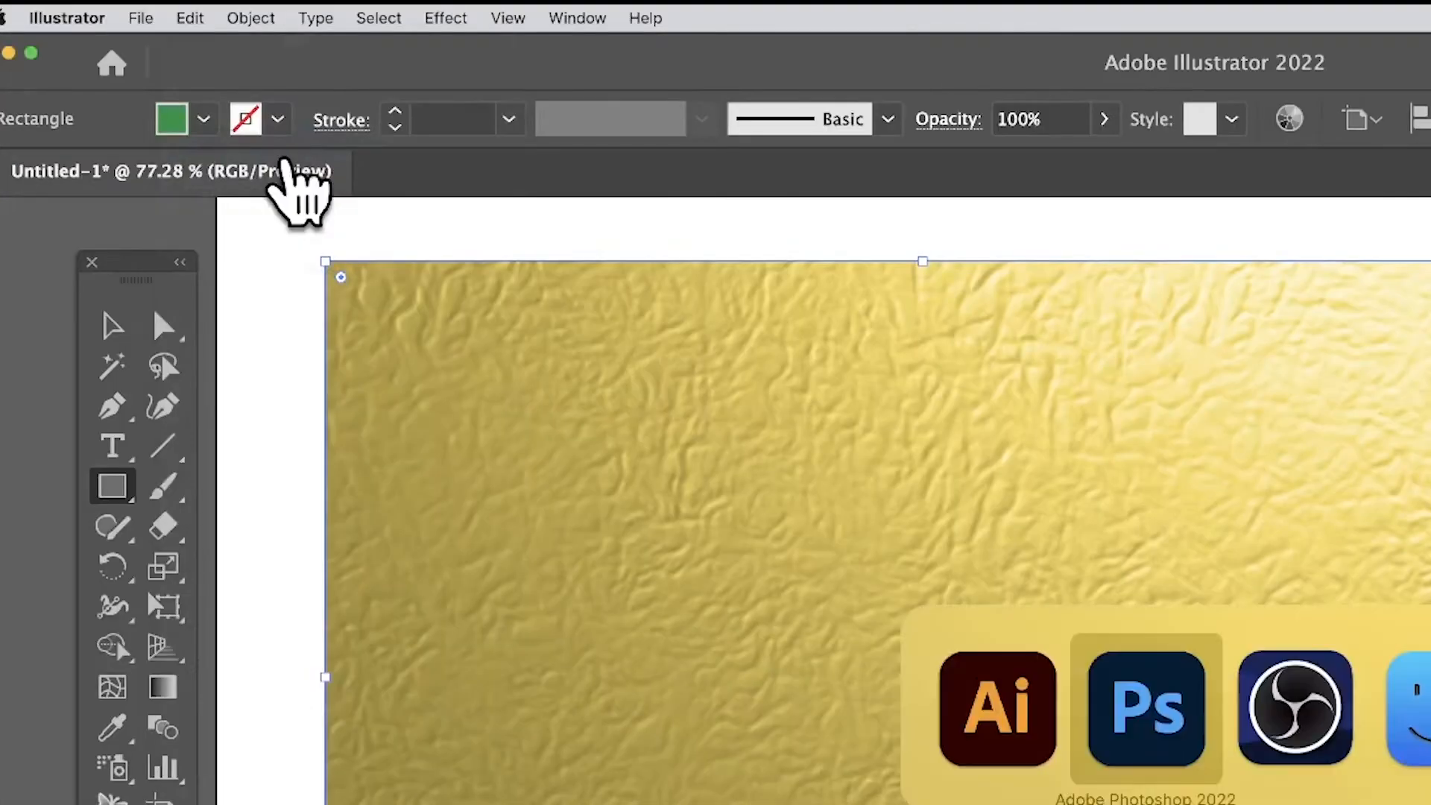
pyautogui.click(1150, 709)
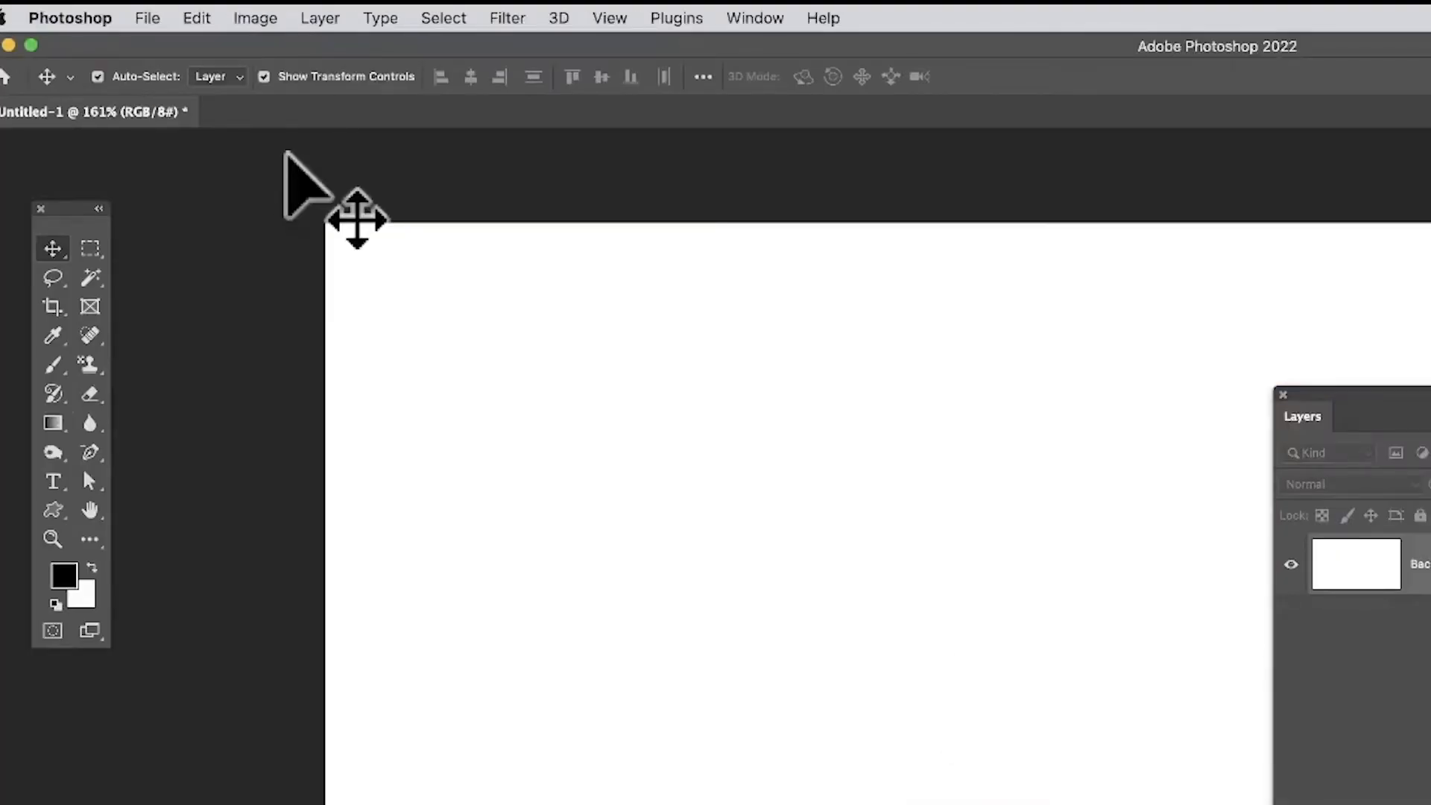
pyautogui.click(211, 16)
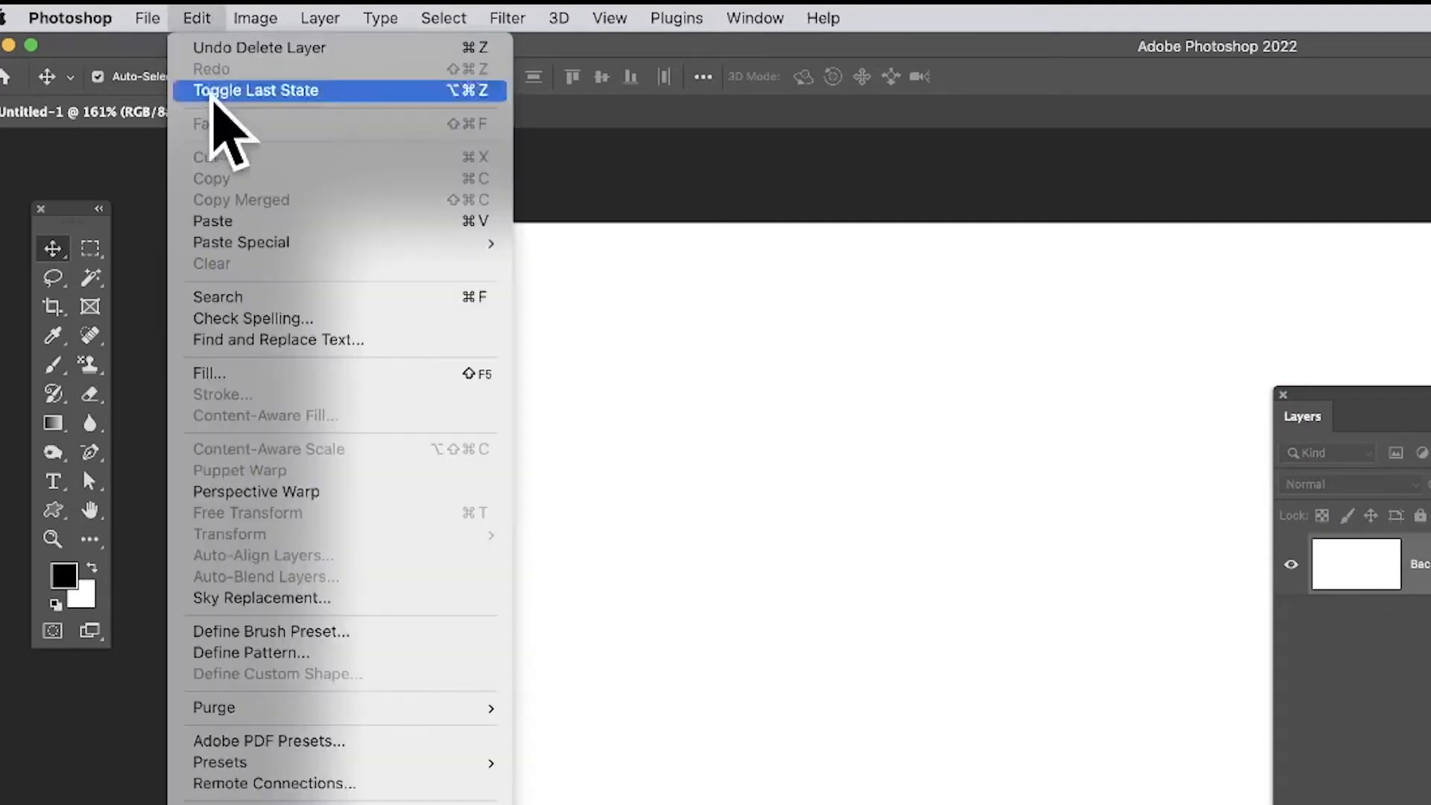
pyautogui.click(221, 222)
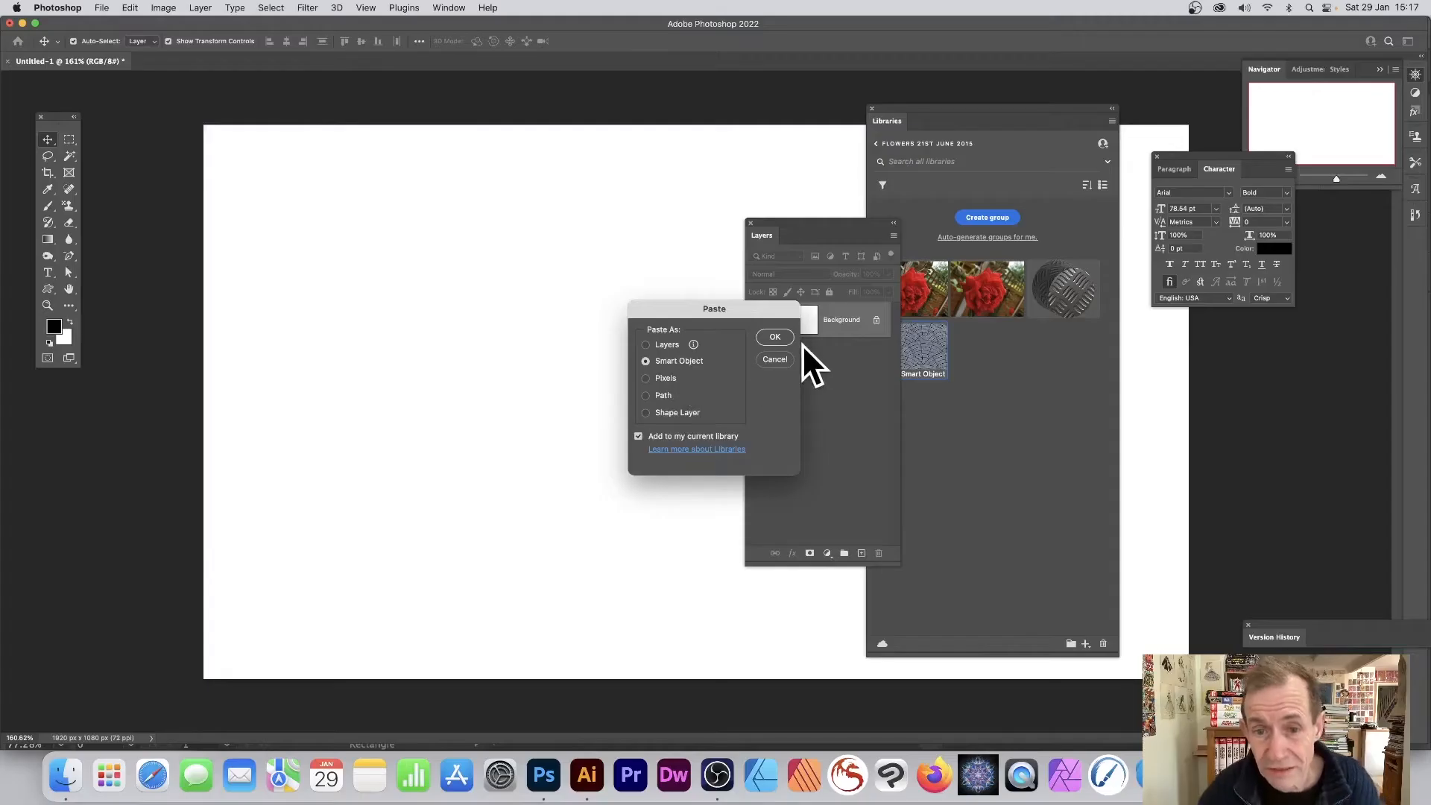
pyautogui.click(779, 339)
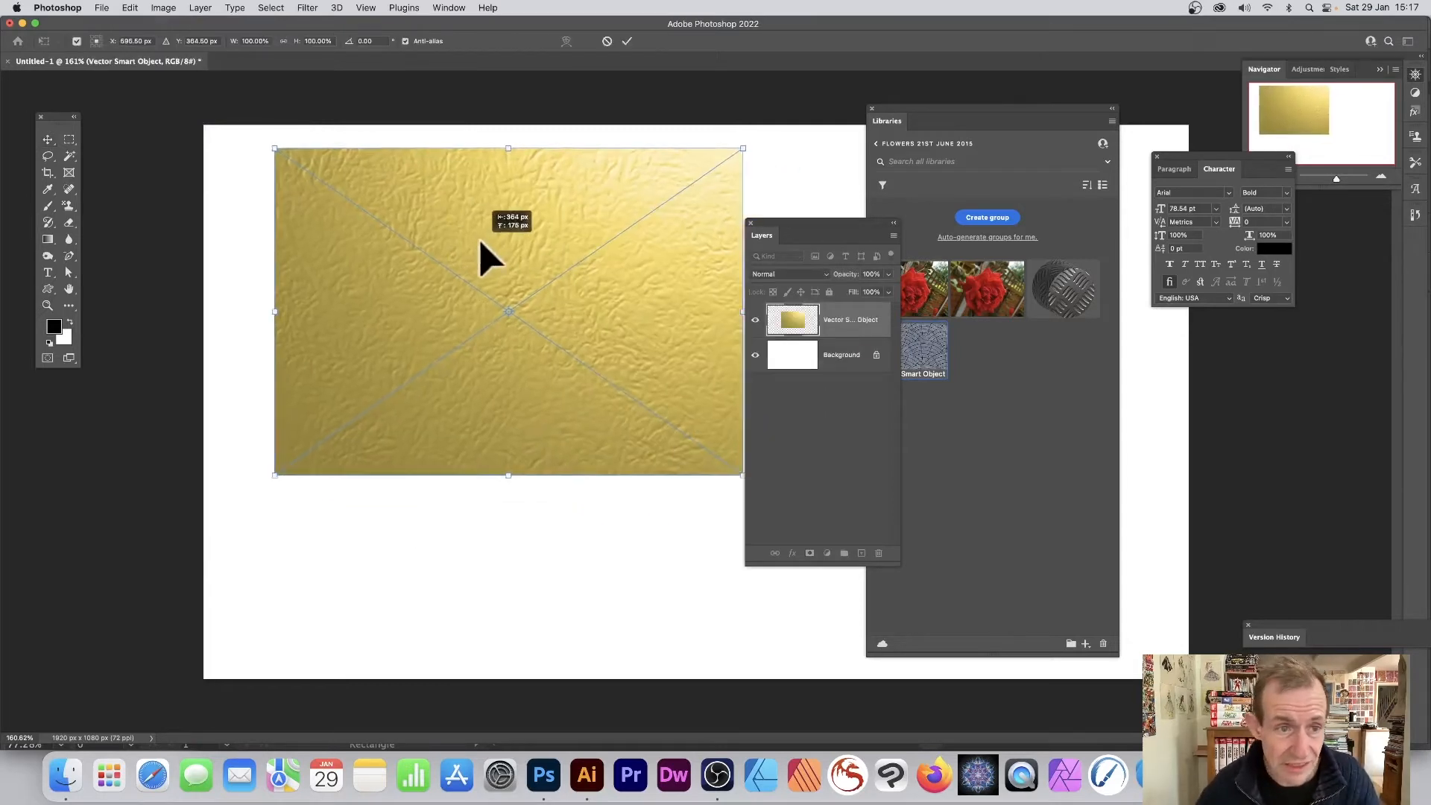
# Align the pasted gold artwork with the canvas corner, stretch it to cover the whole canvas, and commit the placement
pyautogui.moveTo(483, 257); pyautogui.dragTo(414, 233)
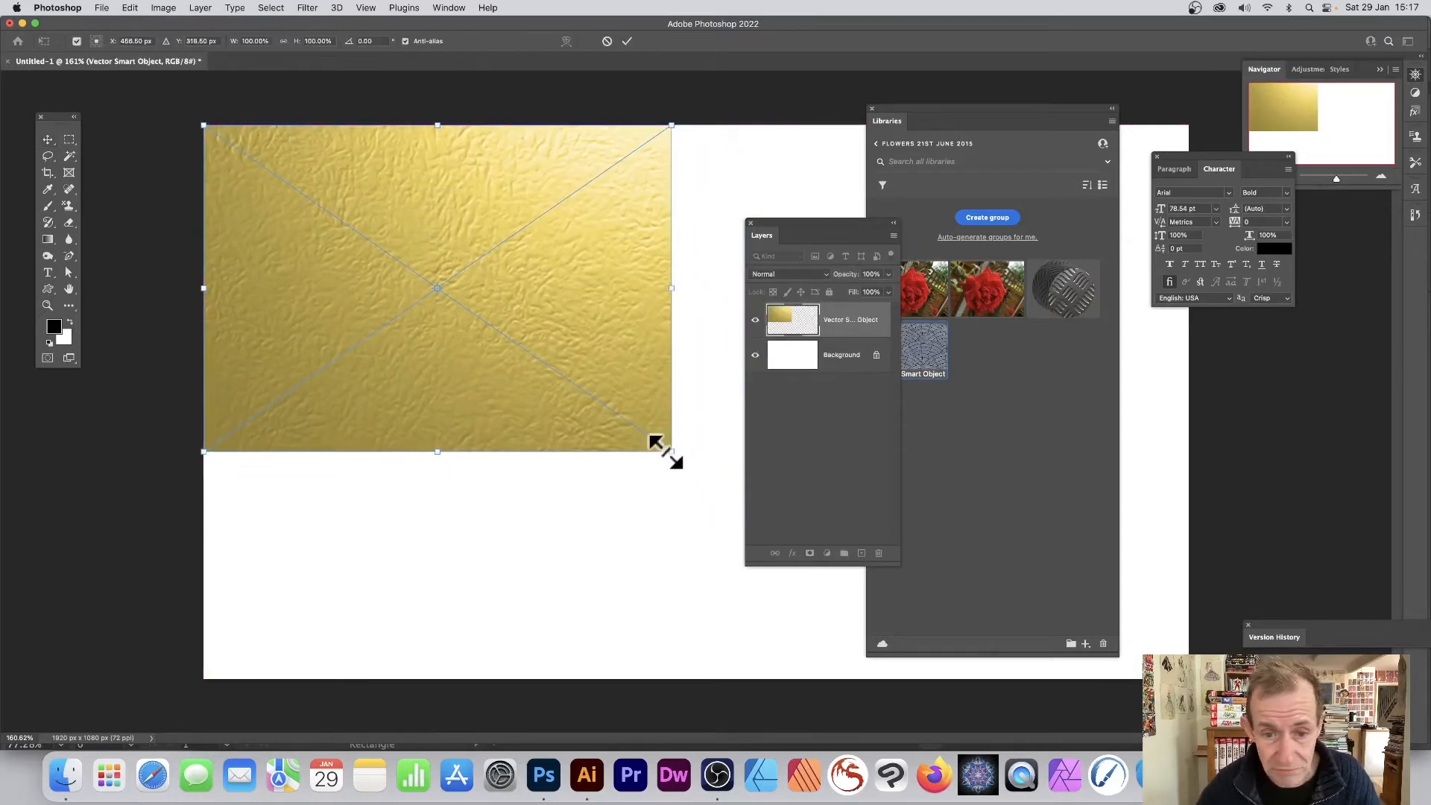
pyautogui.moveTo(666, 453); pyautogui.dragTo(1188, 679)
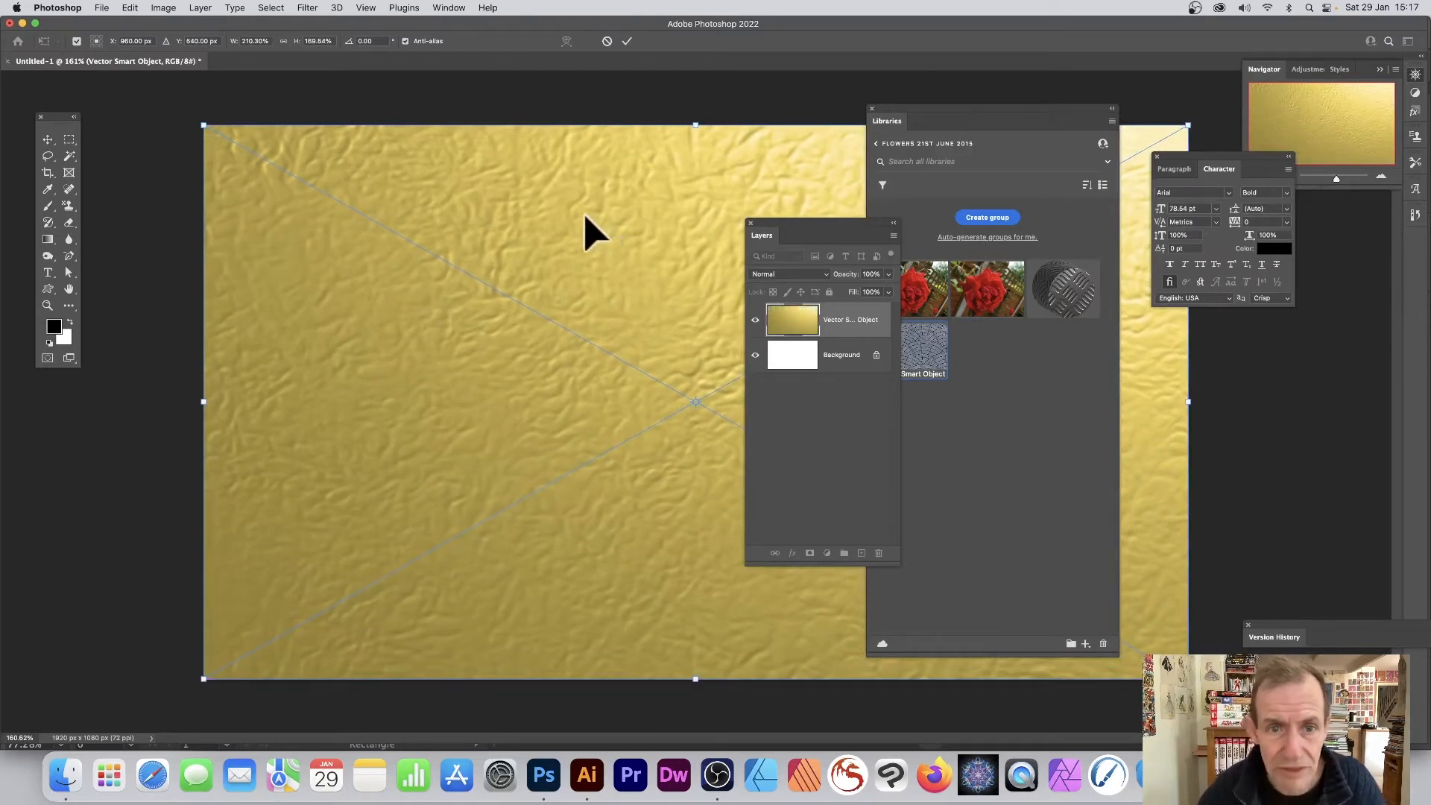
pyautogui.press('Return')
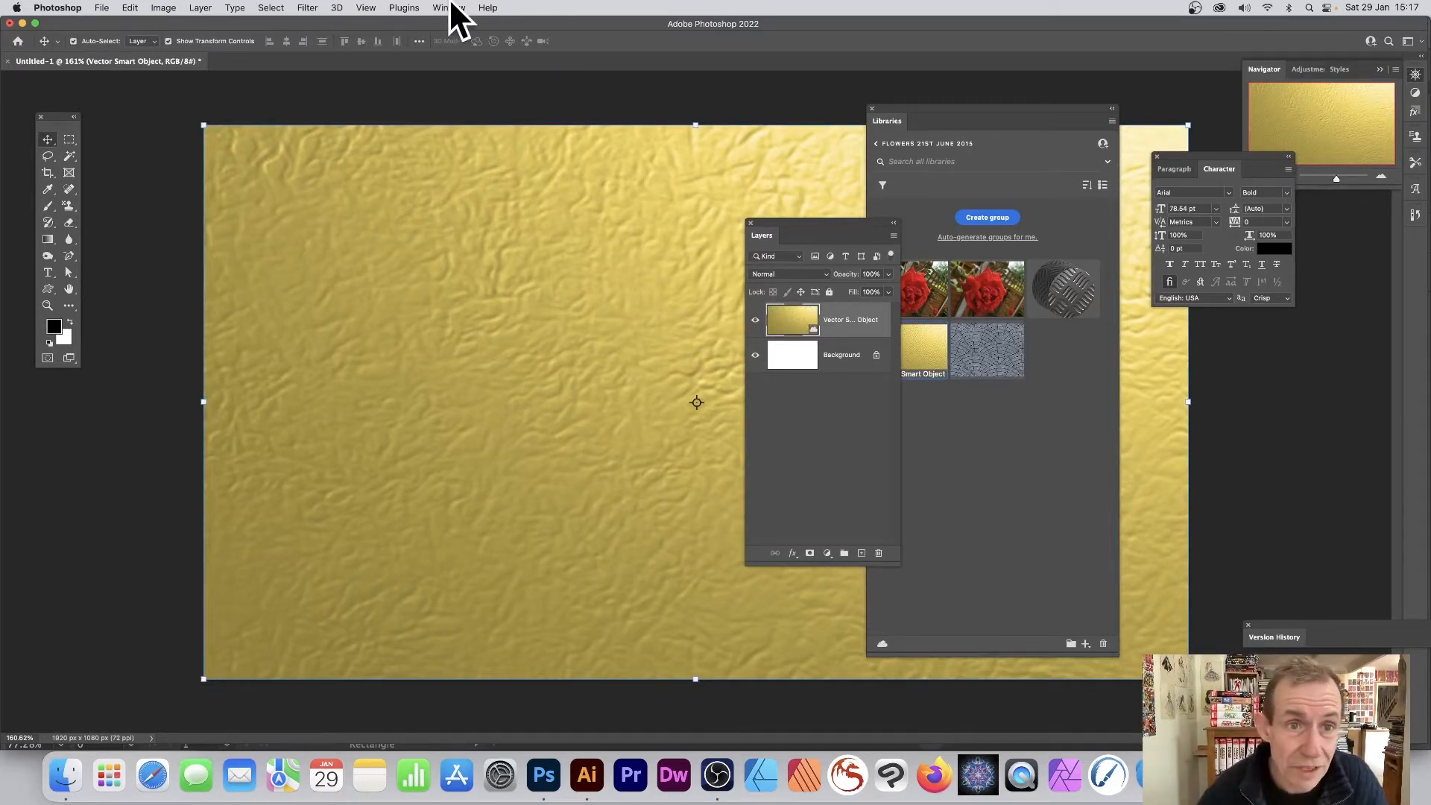
pyautogui.click(450, 8)
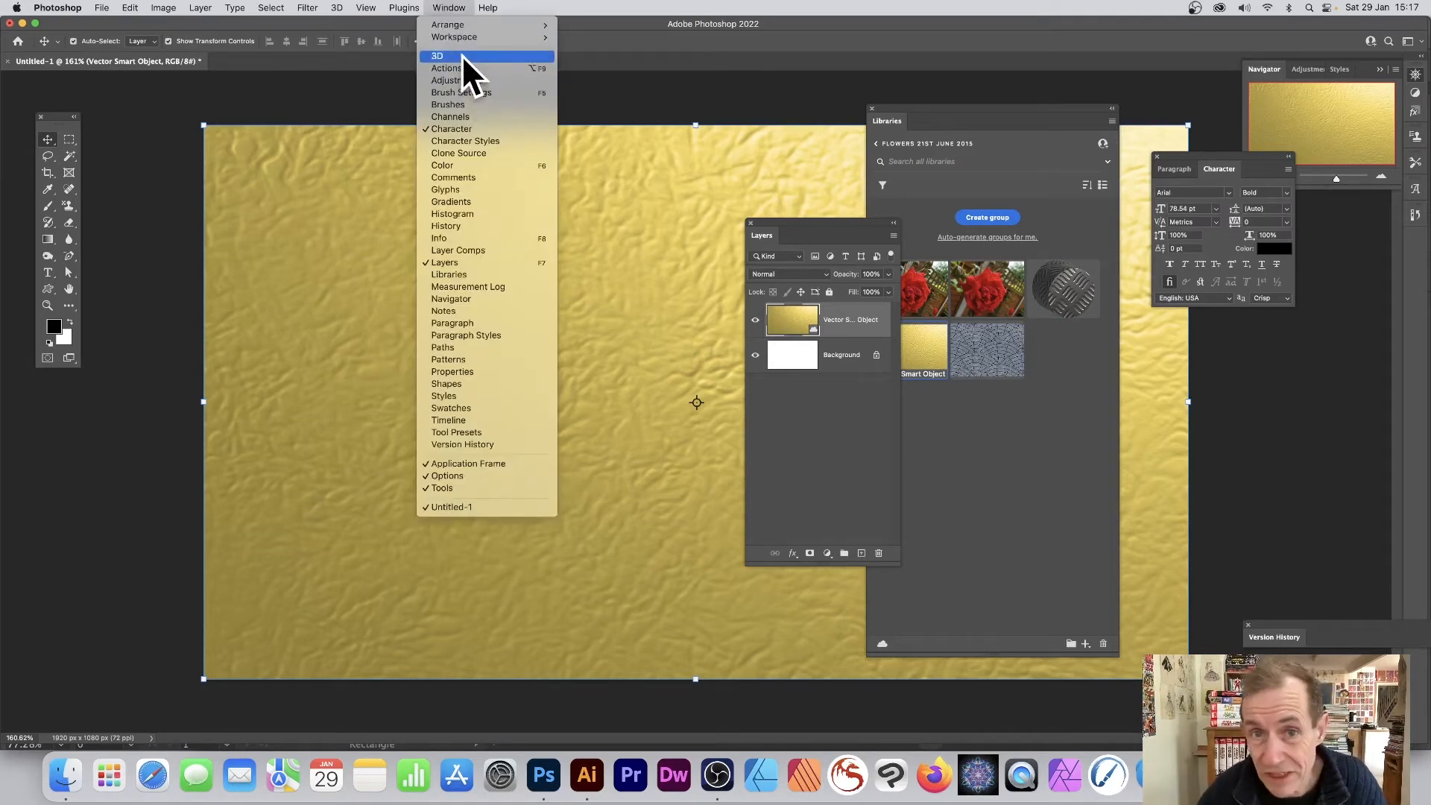
pyautogui.moveTo(332, 9)
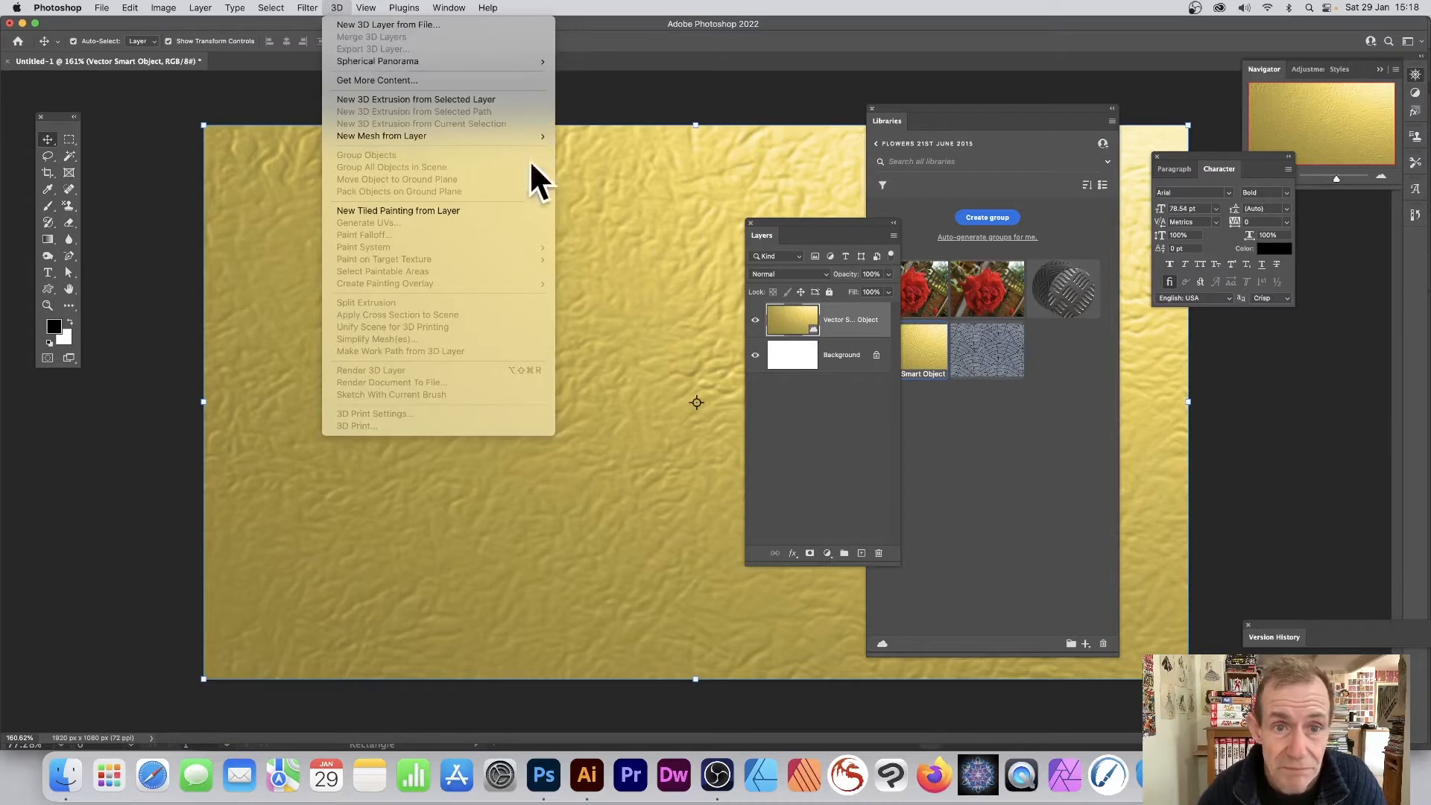
pyautogui.click(667, 45)
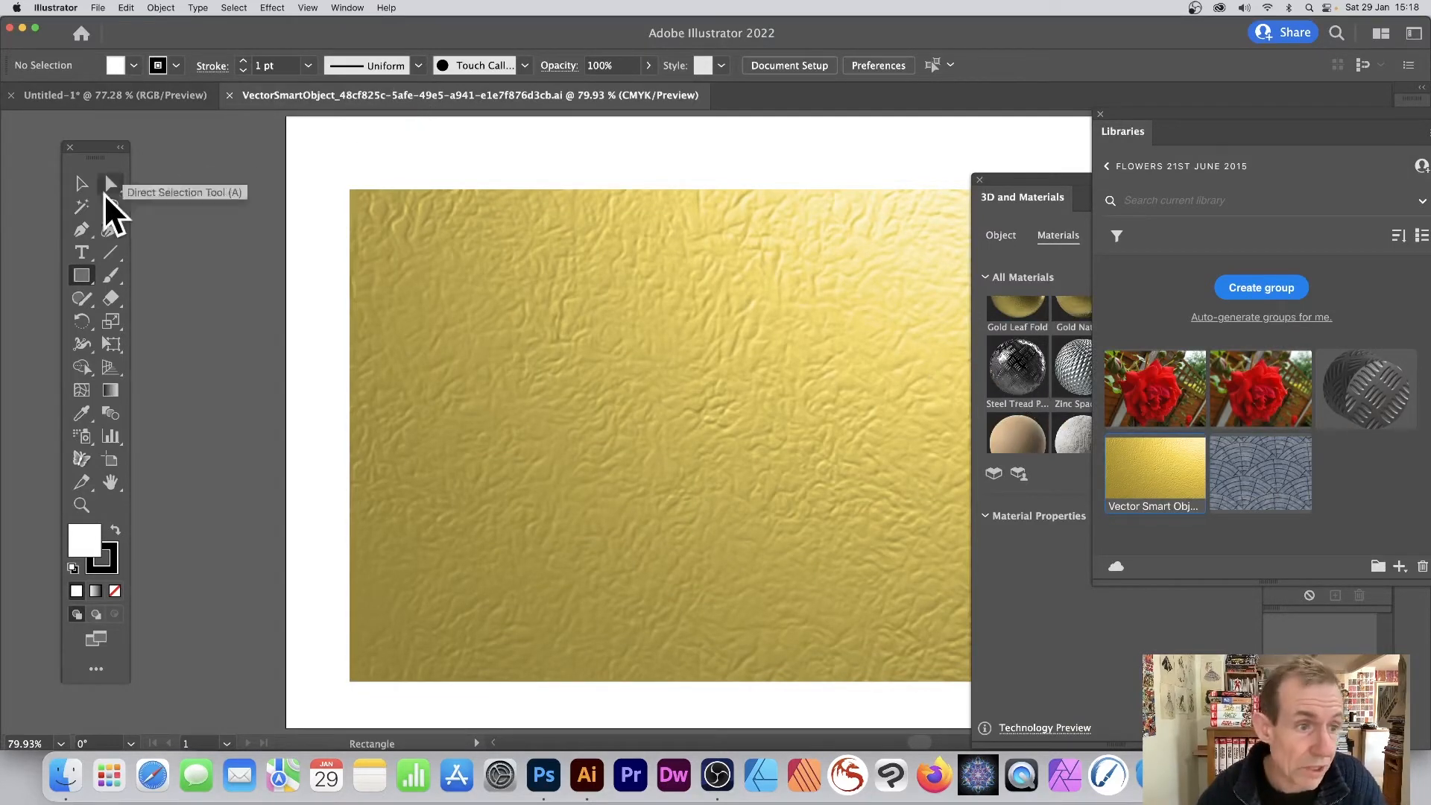
# Select the gold rectangle in the smart object's Illustrator document and apply the Zinc Spade Pattern material
pyautogui.click(84, 186)
pyautogui.click(612, 274)
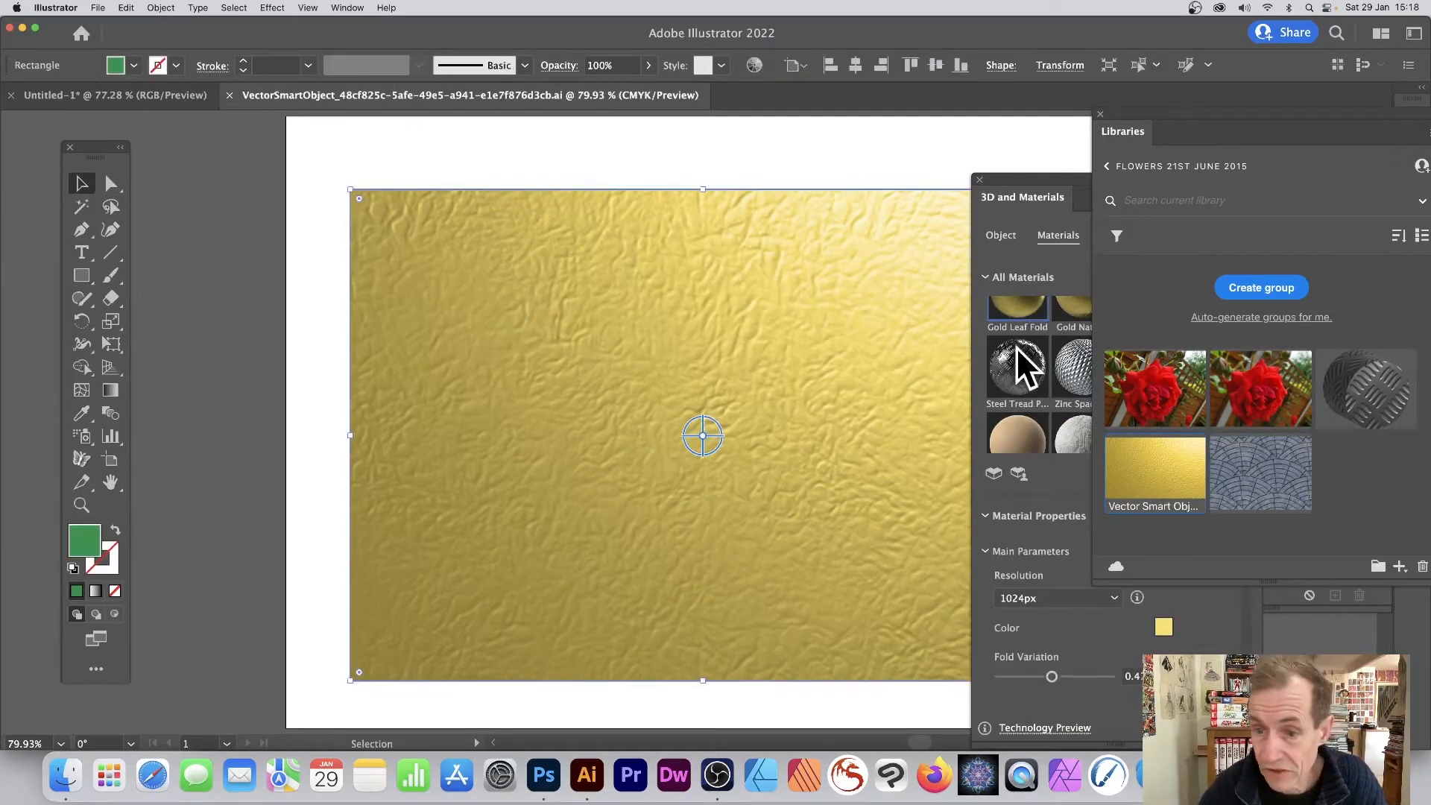
pyautogui.click(1083, 383)
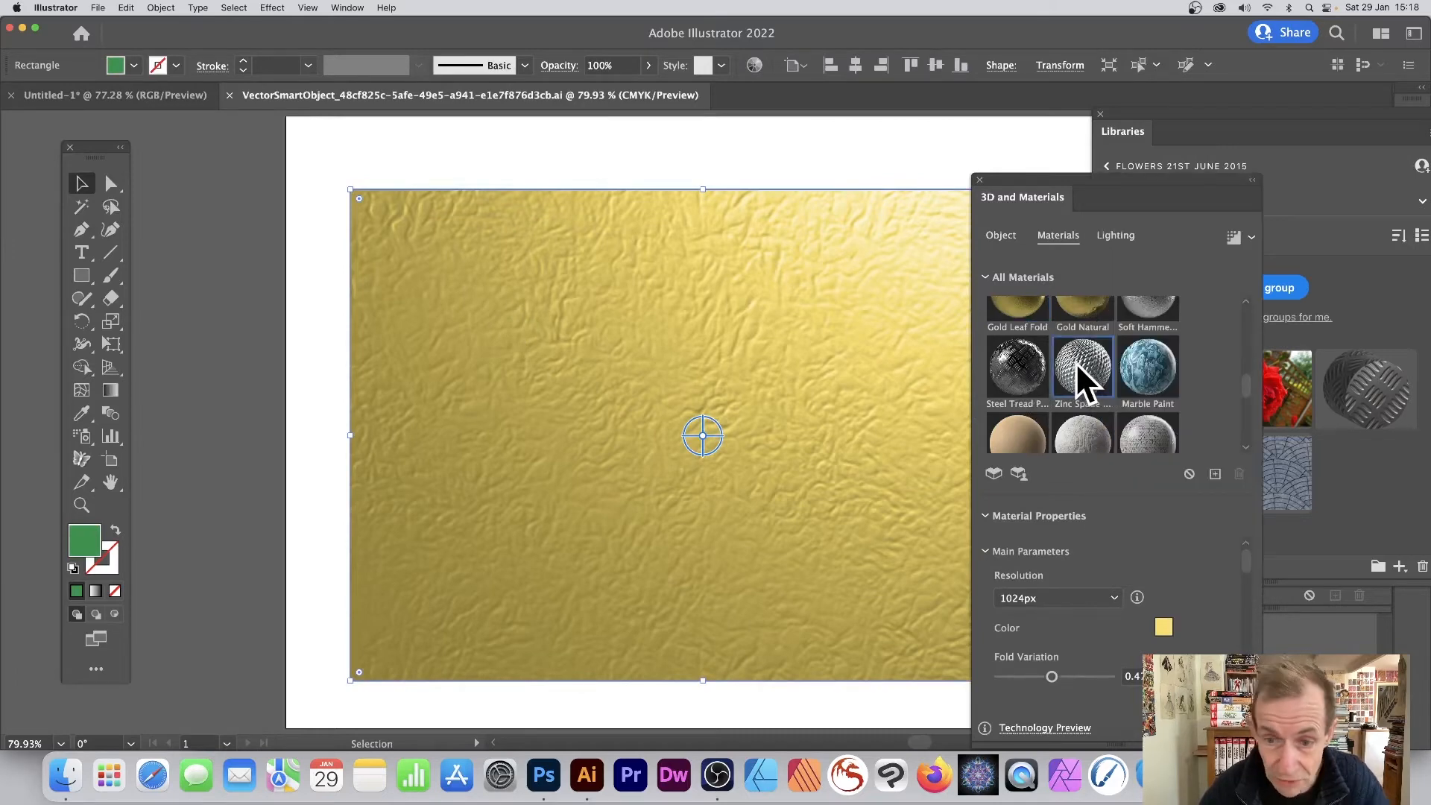
pyautogui.click(1083, 384)
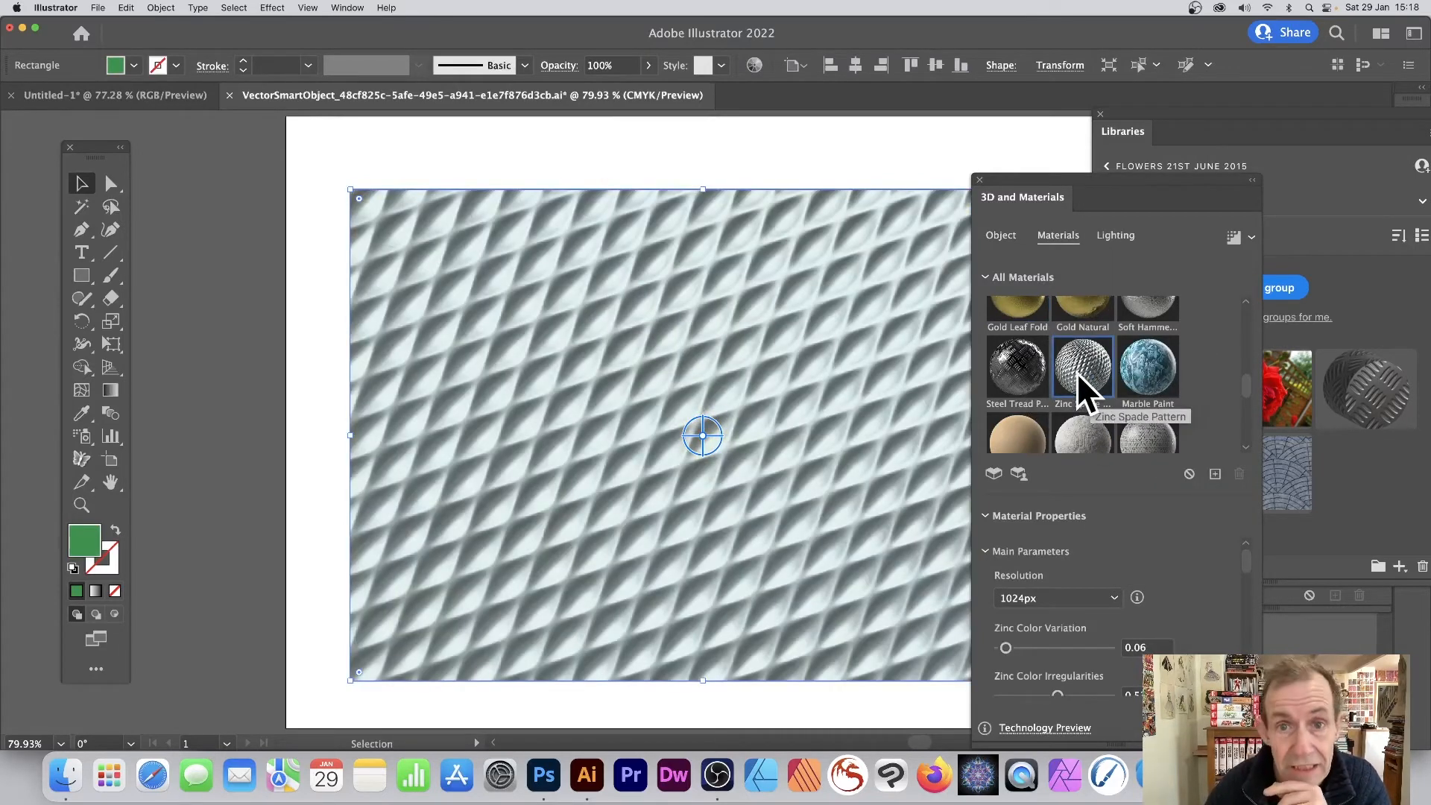
pyautogui.scroll(-5, 1078, 377)
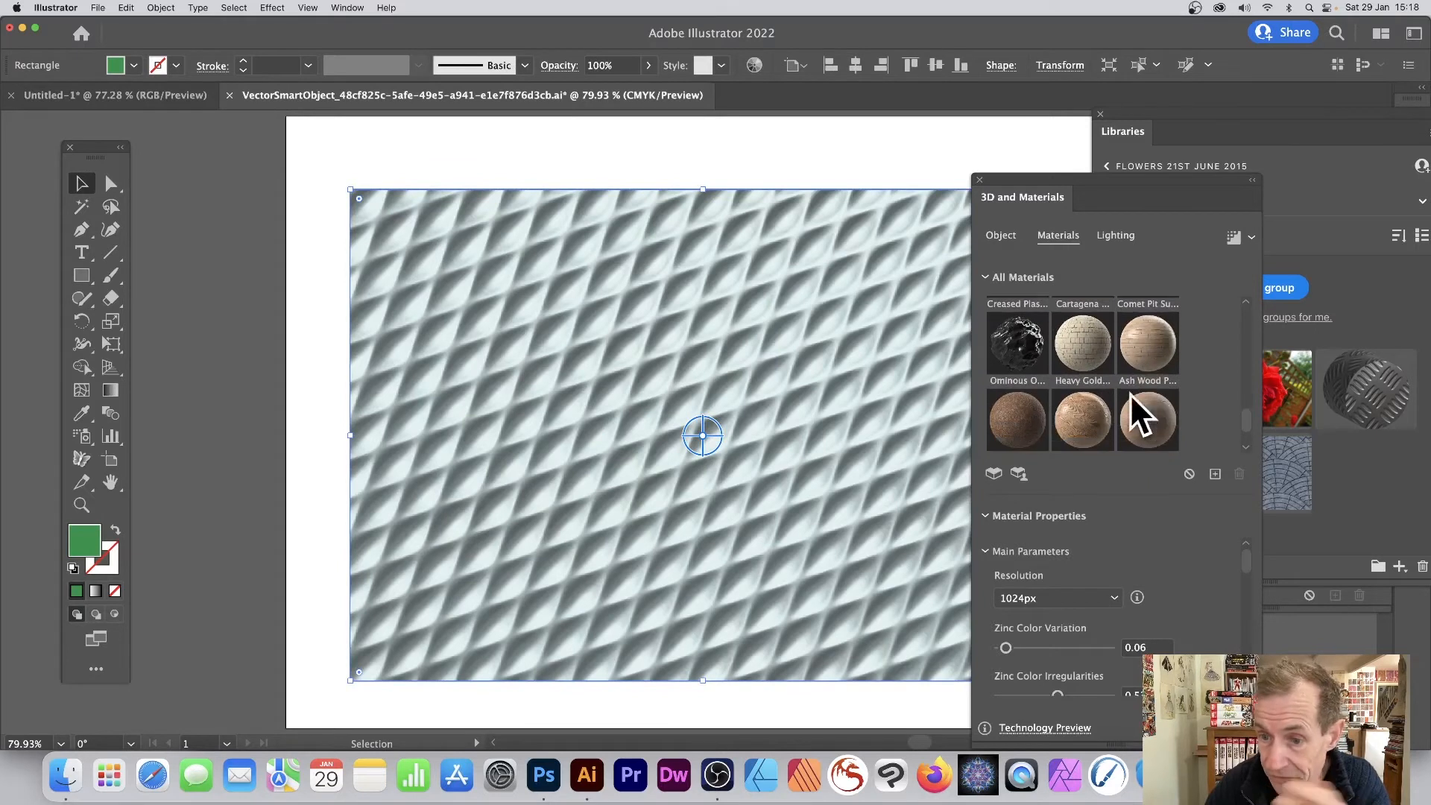
pyautogui.scroll(3, 1075, 349)
pyautogui.scroll(-3, 1077, 358)
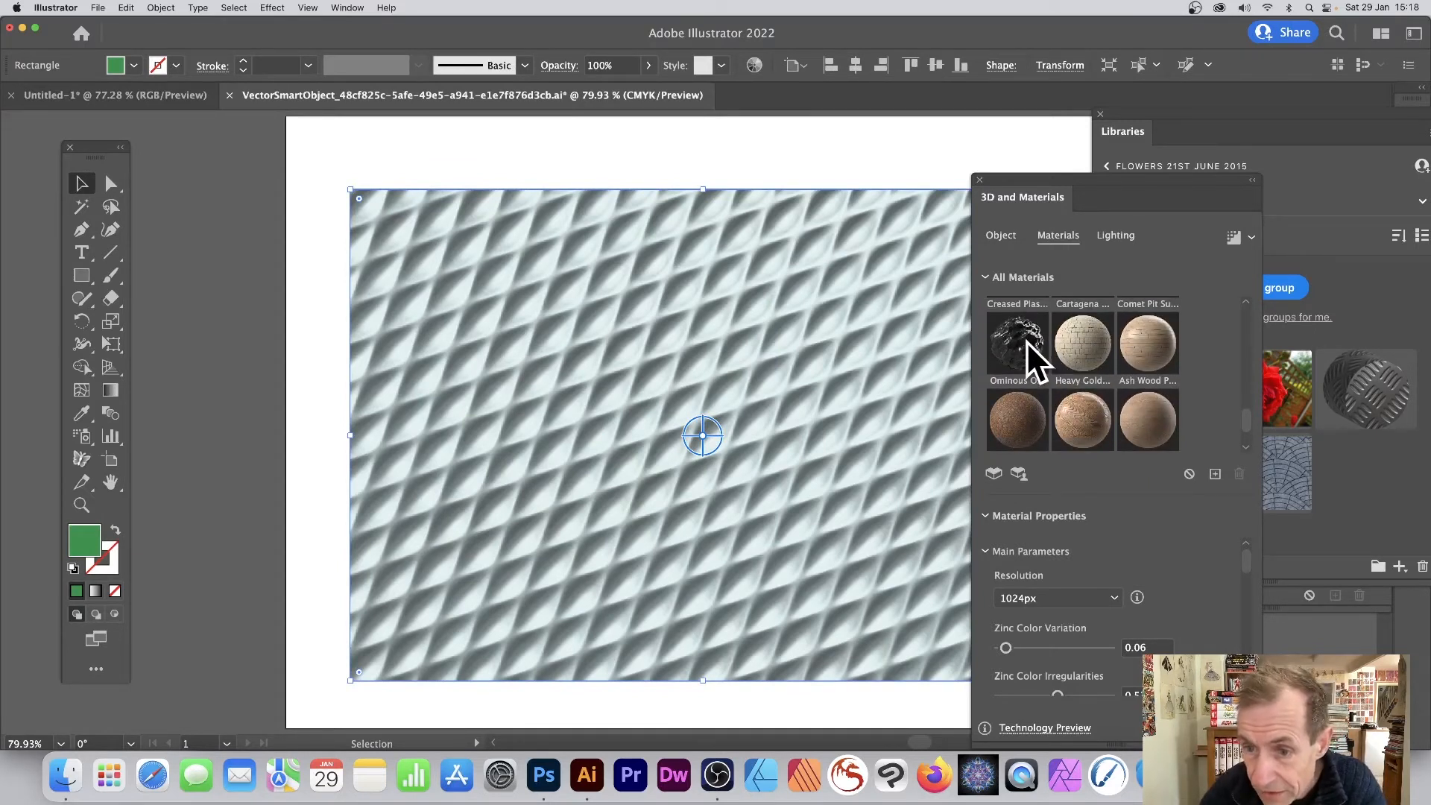
pyautogui.scroll(-2, 1040, 361)
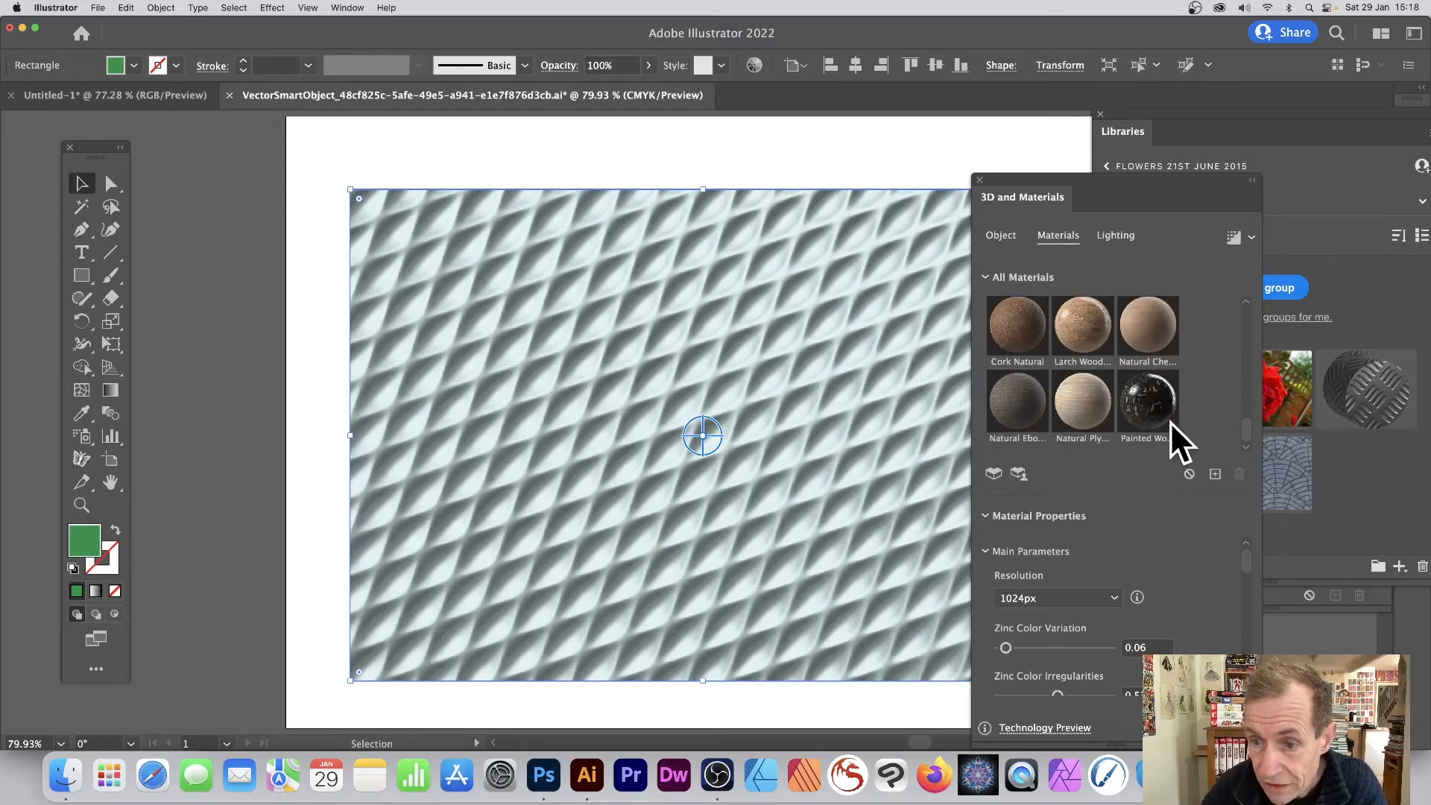
pyautogui.scroll(5, 1110, 376)
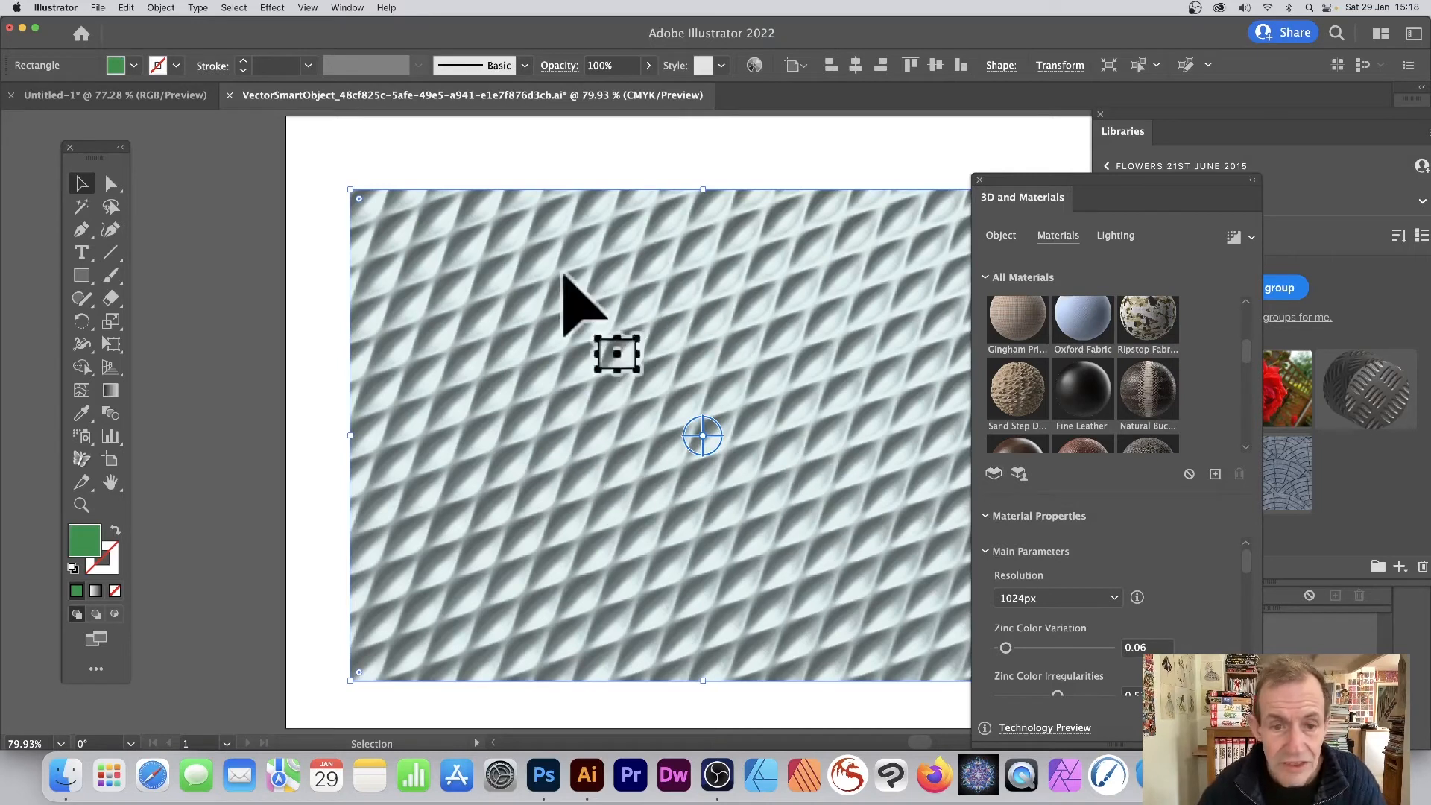
# Set the zinc material's Zinc Color Variation to 0.73
pyautogui.scroll(-4, 1115, 584)
pyautogui.scroll(2, 1121, 577)
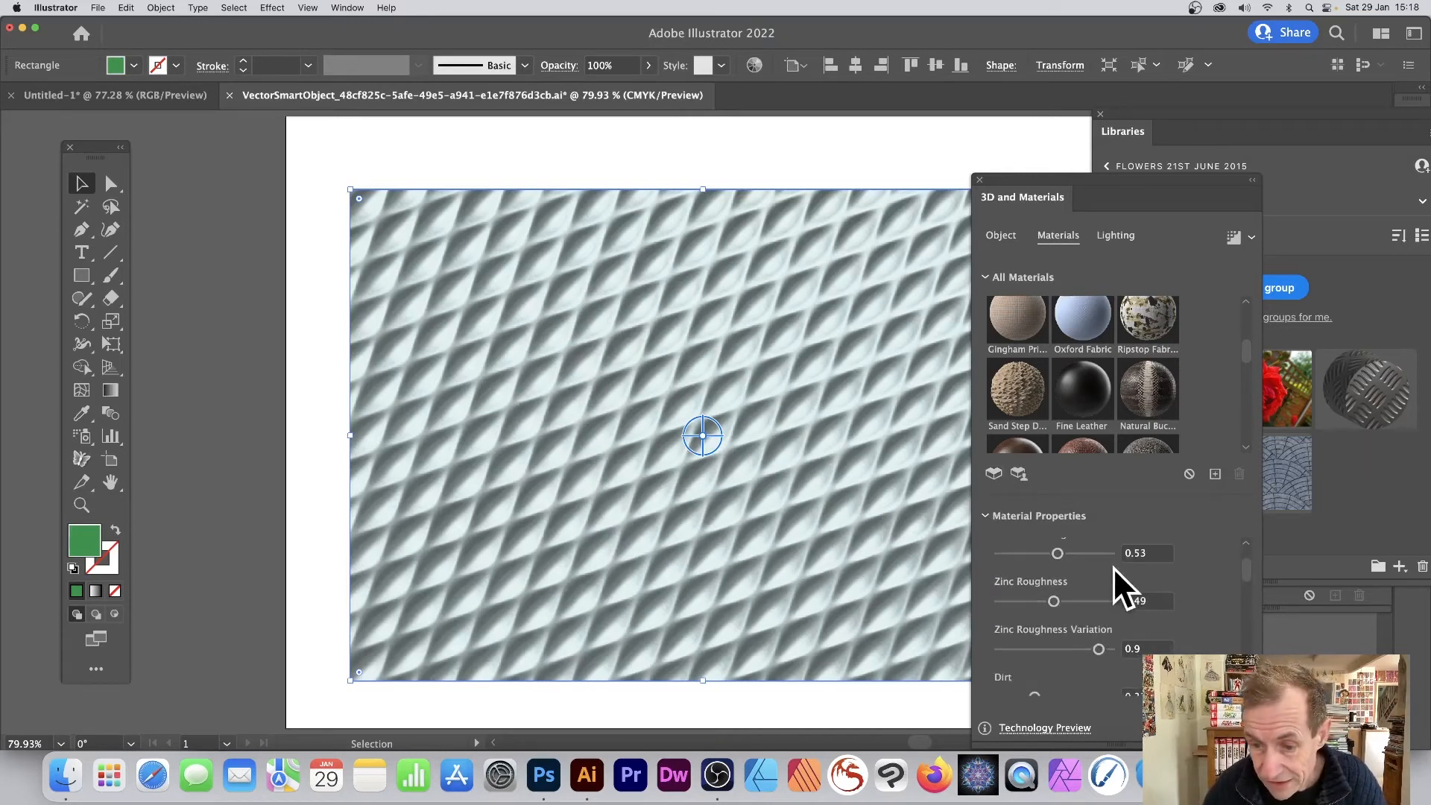
pyautogui.moveTo(1053, 583); pyautogui.dragTo(1080, 585)
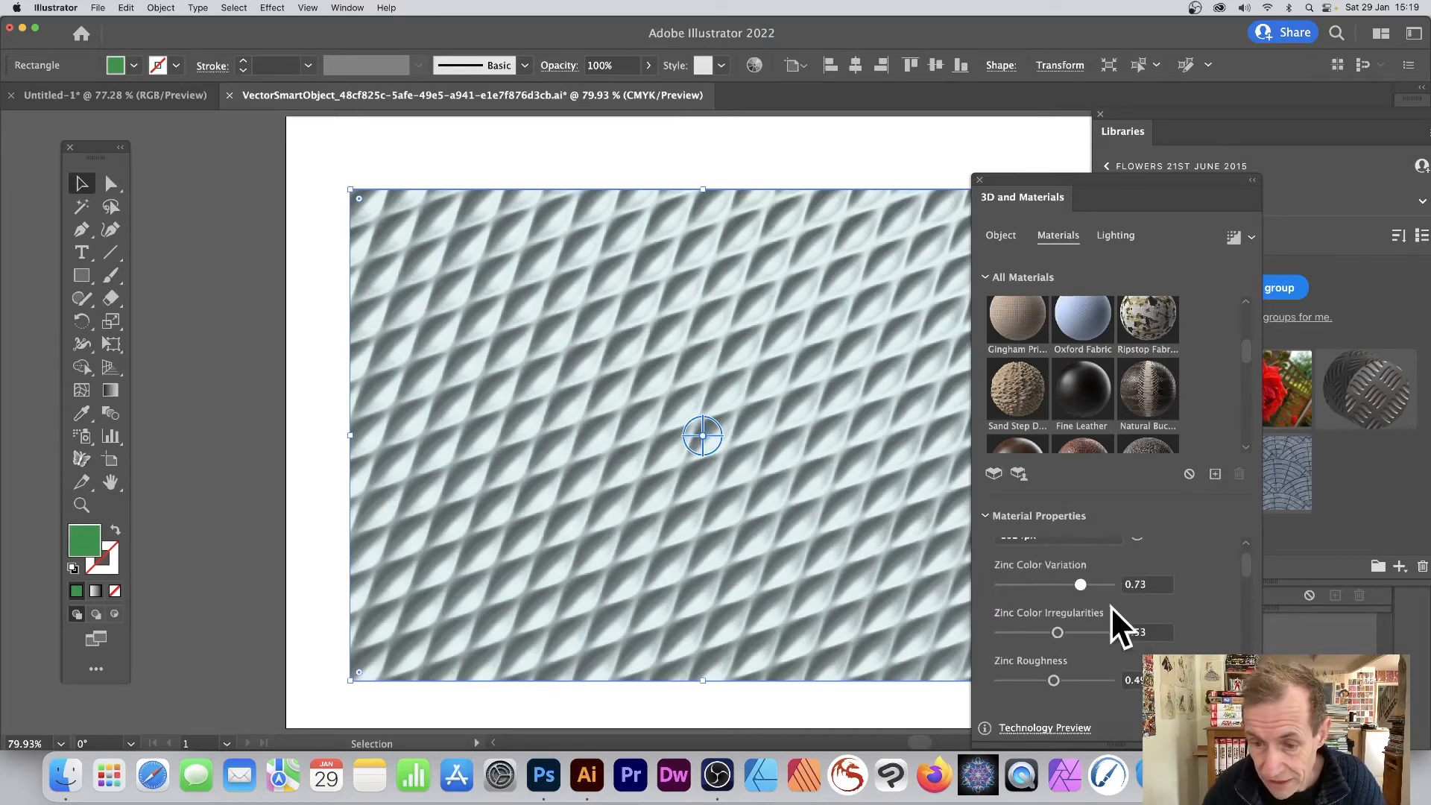
pyautogui.scroll(-3, 1144, 603)
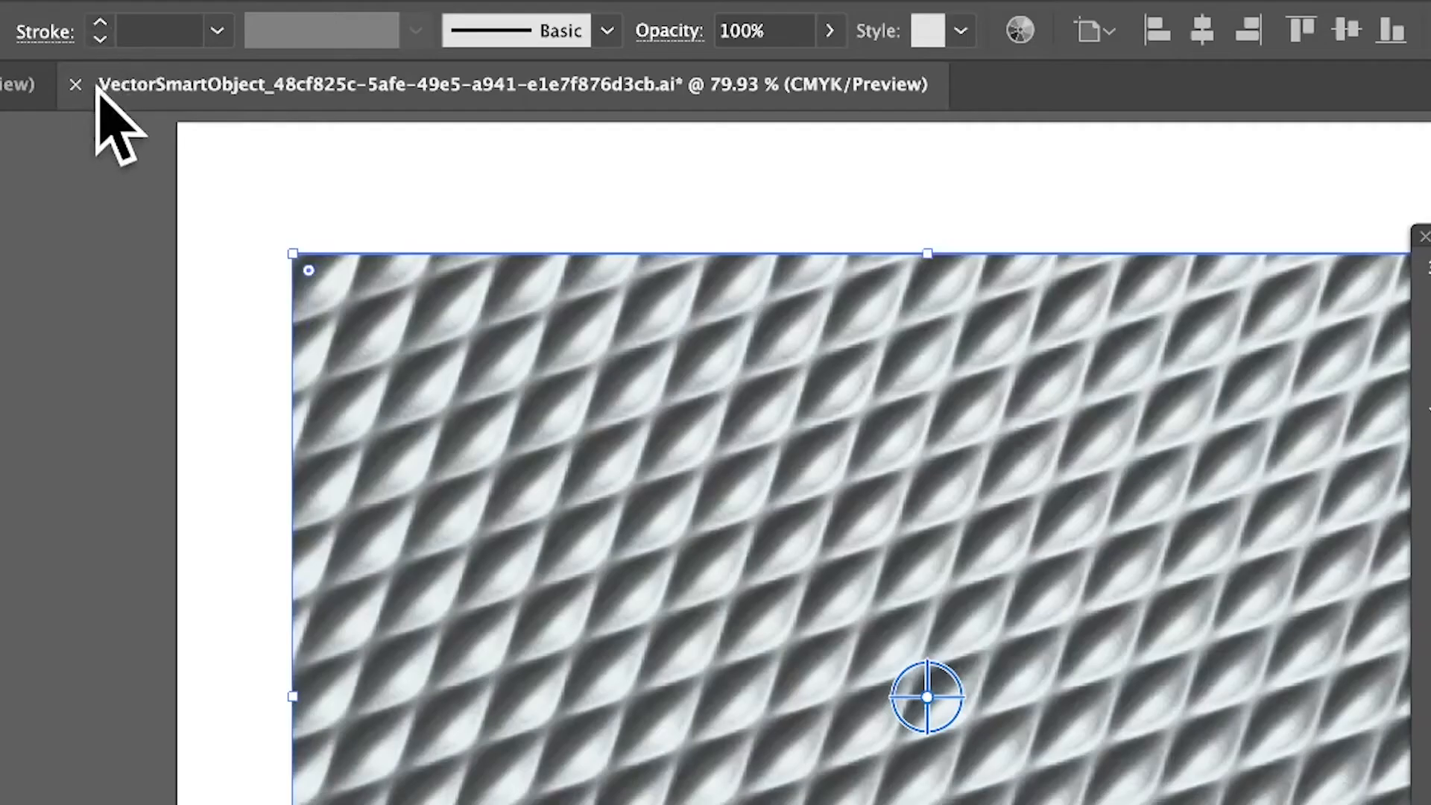
# Close the smart object's Illustrator document and save its changes
pyautogui.click(75, 84)
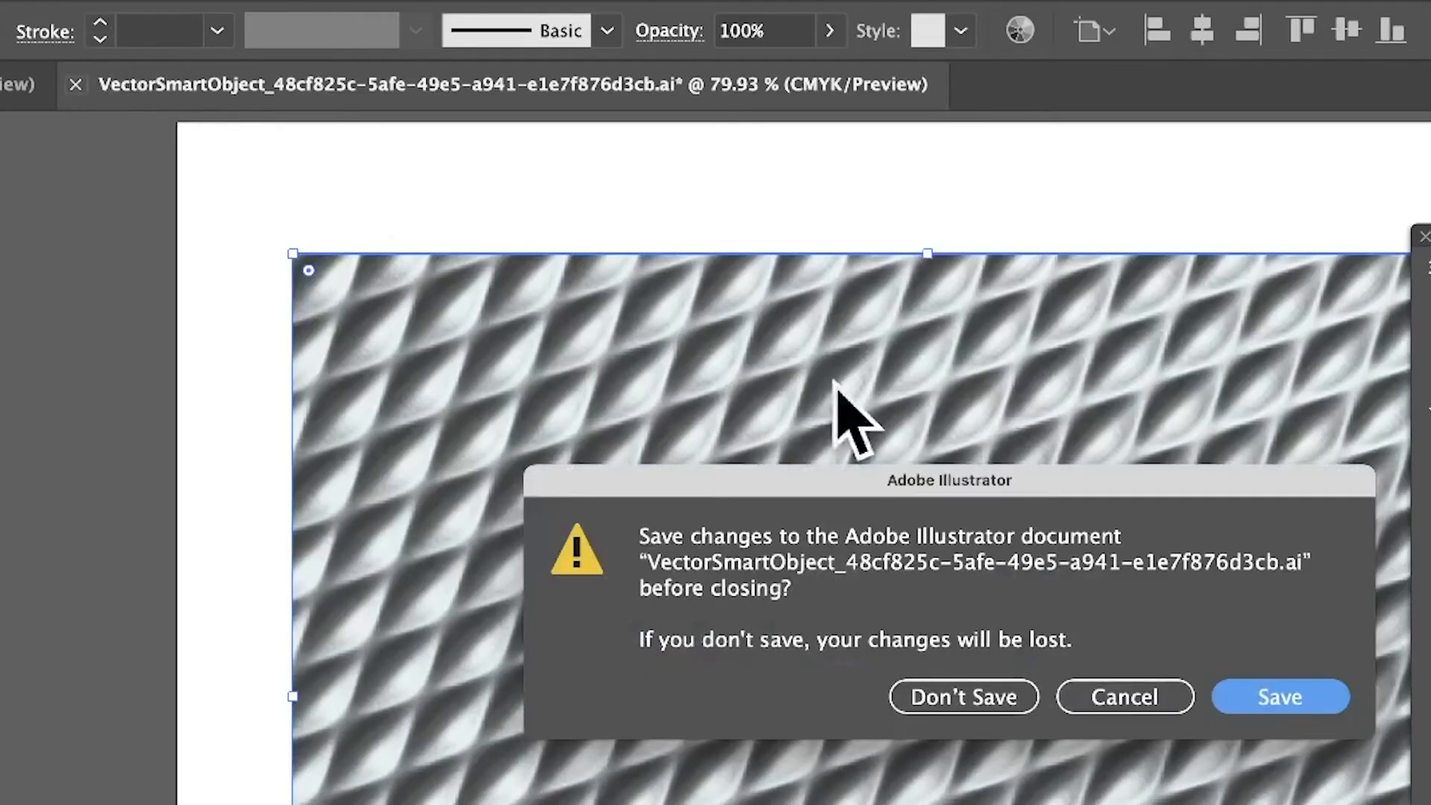
pyautogui.click(1321, 697)
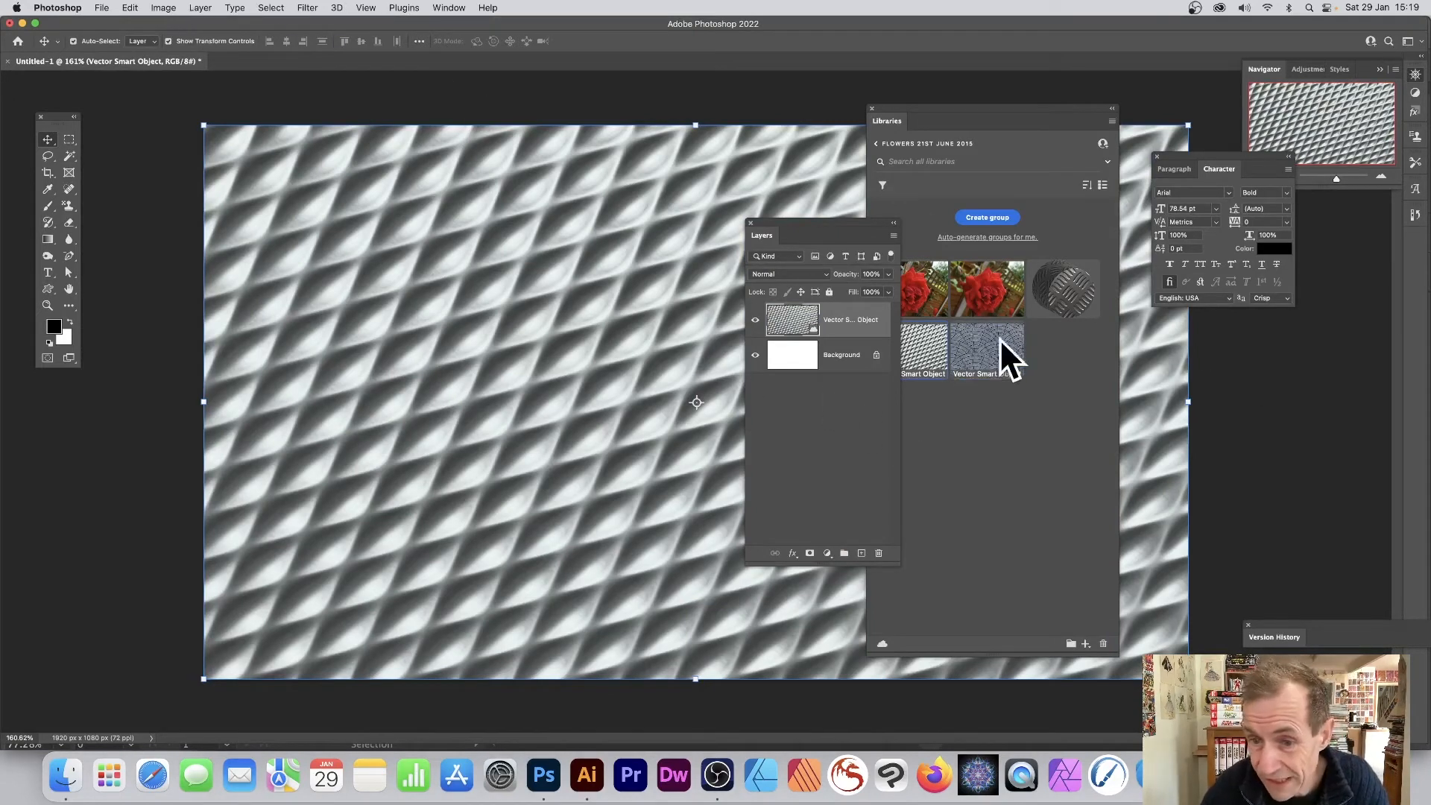
# Move the Libraries and Layers panels out of the way and flatten the Photoshop image into a single background layer
pyautogui.moveTo(889, 108); pyautogui.dragTo(1223, 390)
pyautogui.moveTo(773, 226); pyautogui.dragTo(903, 202)
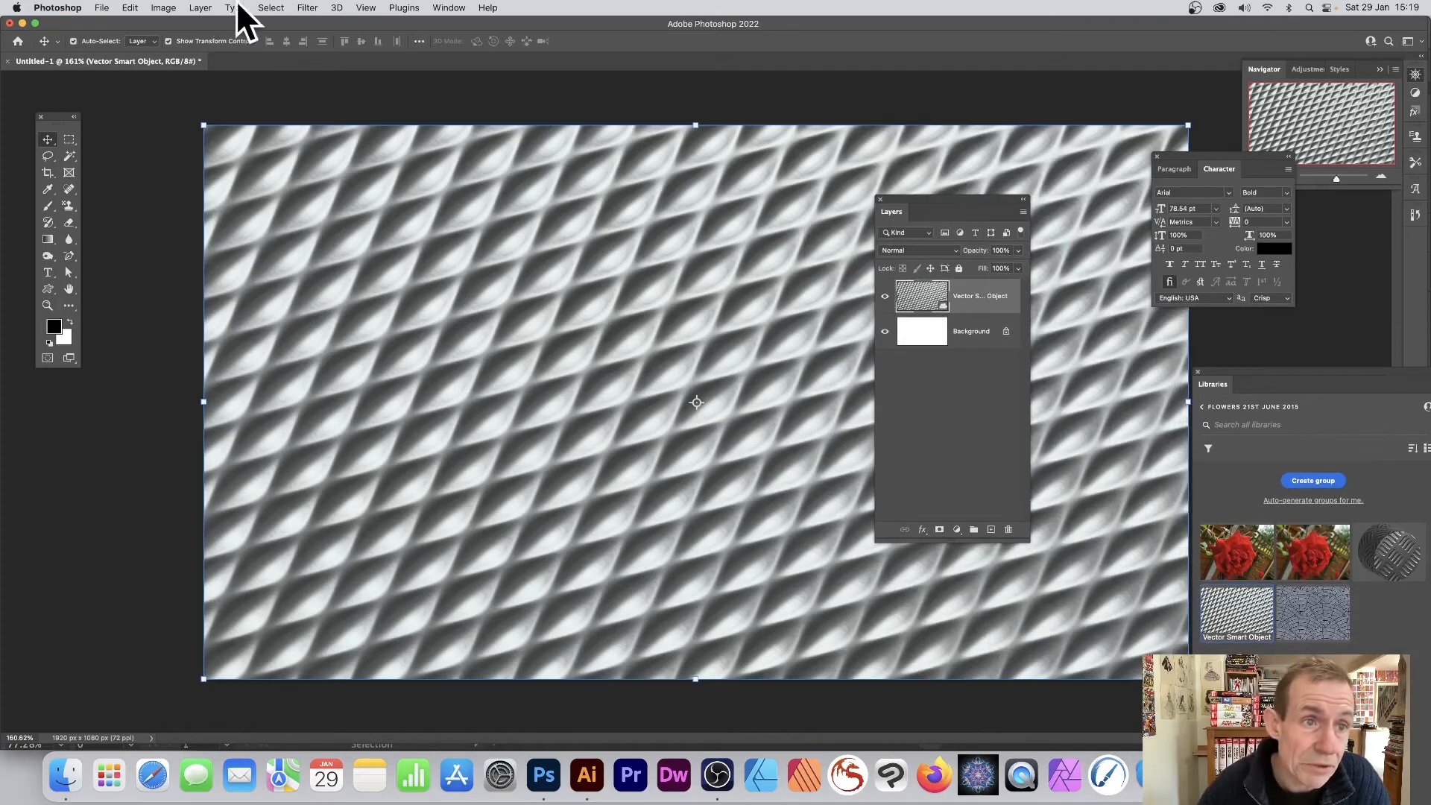
pyautogui.click(200, 8)
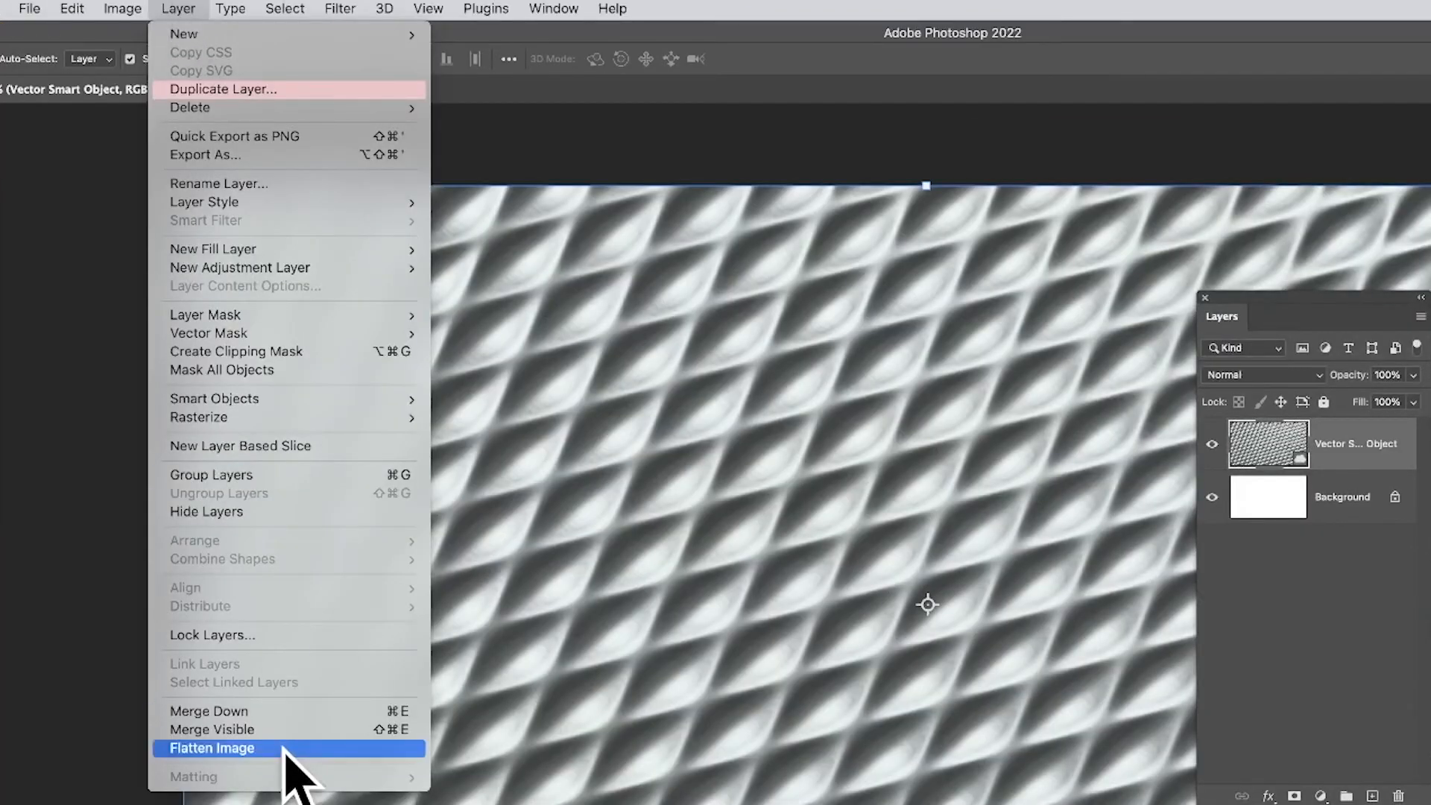
pyautogui.click(284, 748)
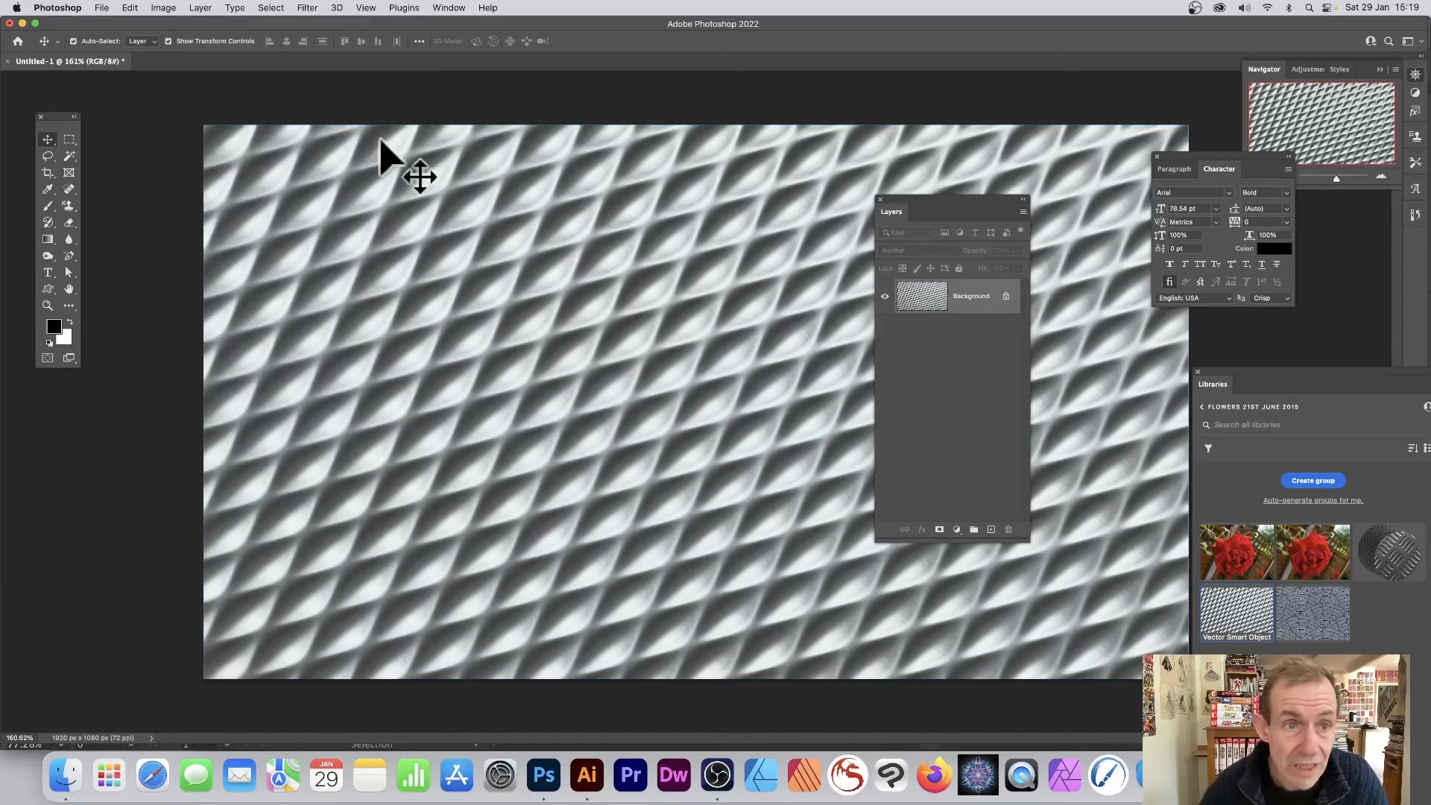
# Apply the Oil Paint filter to the flattened texture with the existing brush settings and lighting off
pyautogui.click(307, 9)
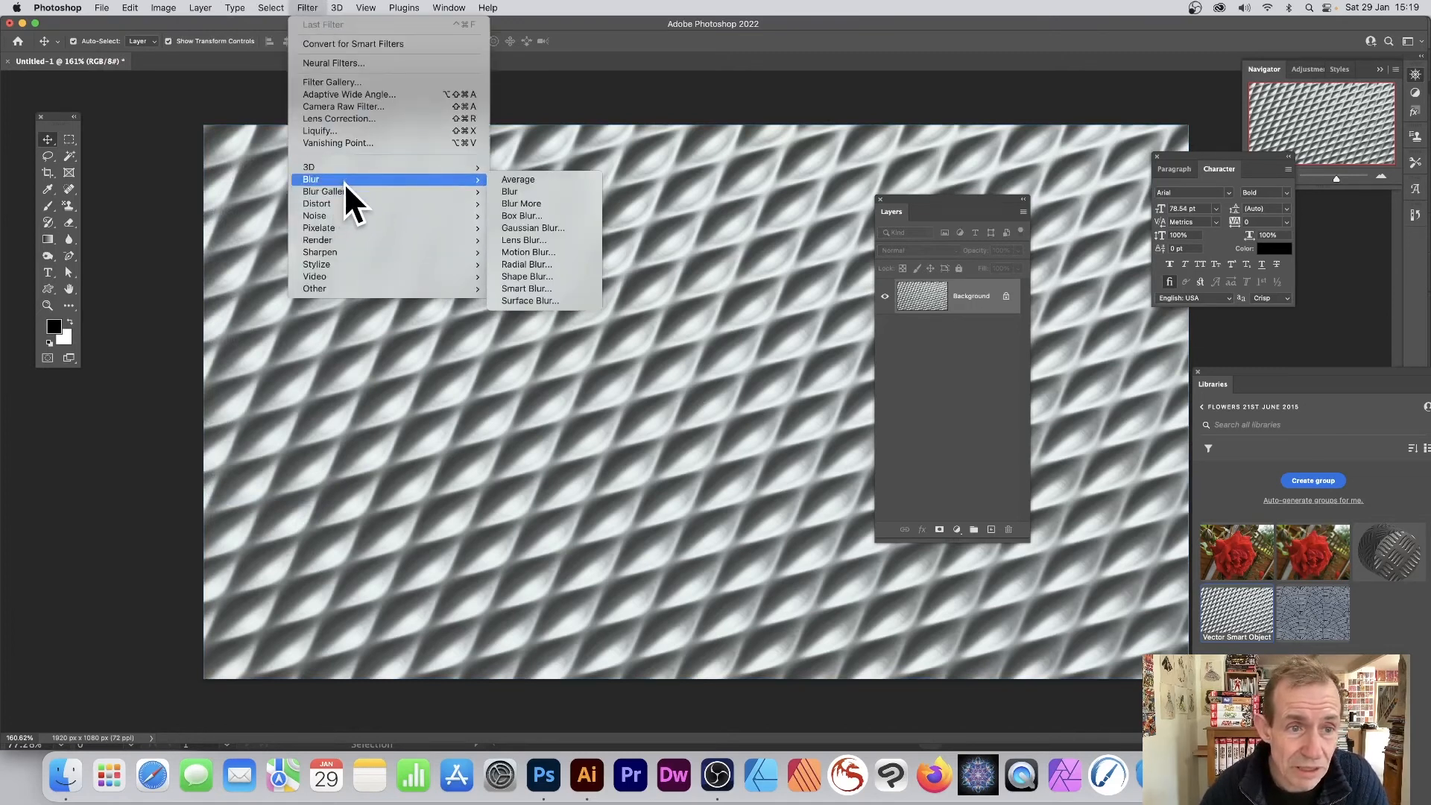
pyautogui.moveTo(351, 267)
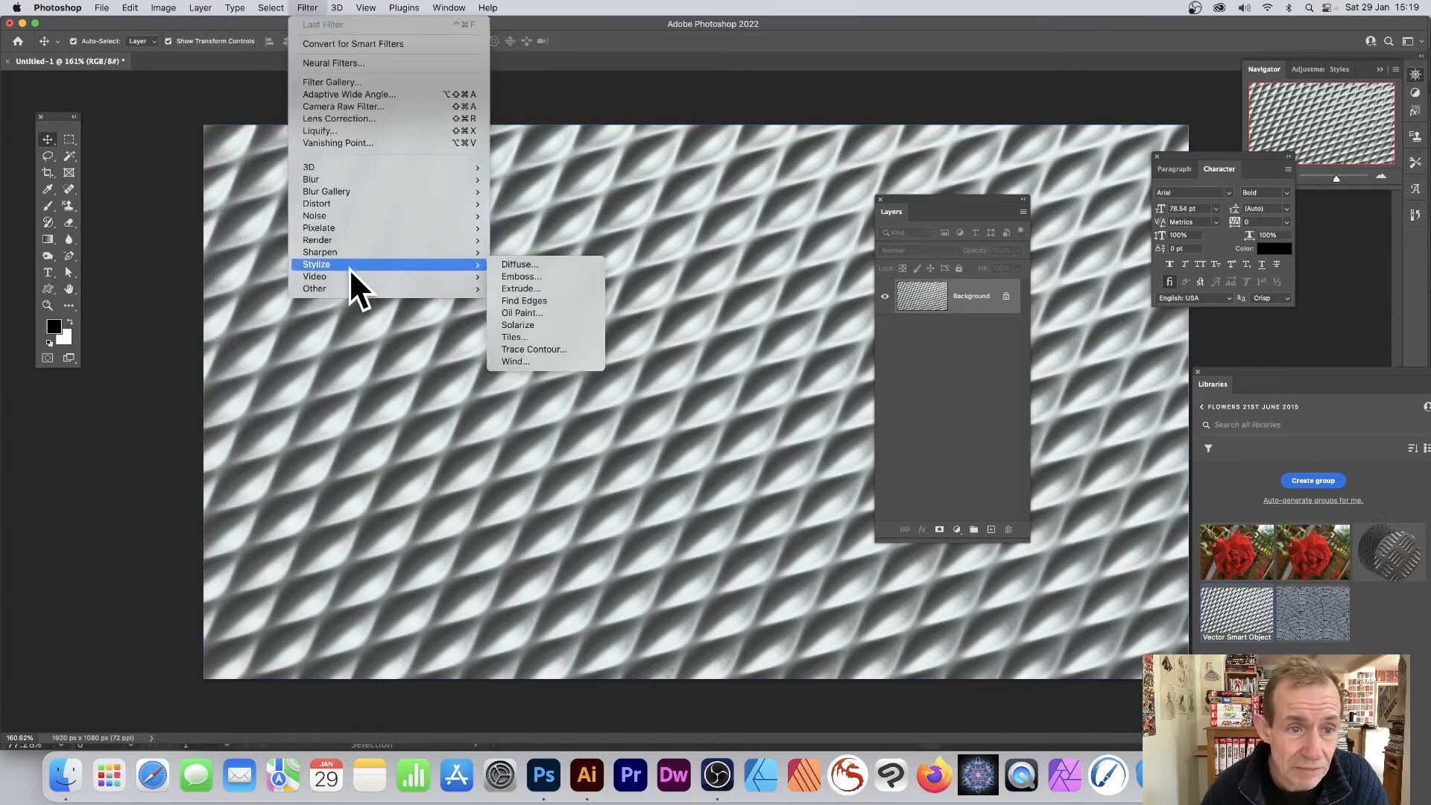
pyautogui.click(544, 313)
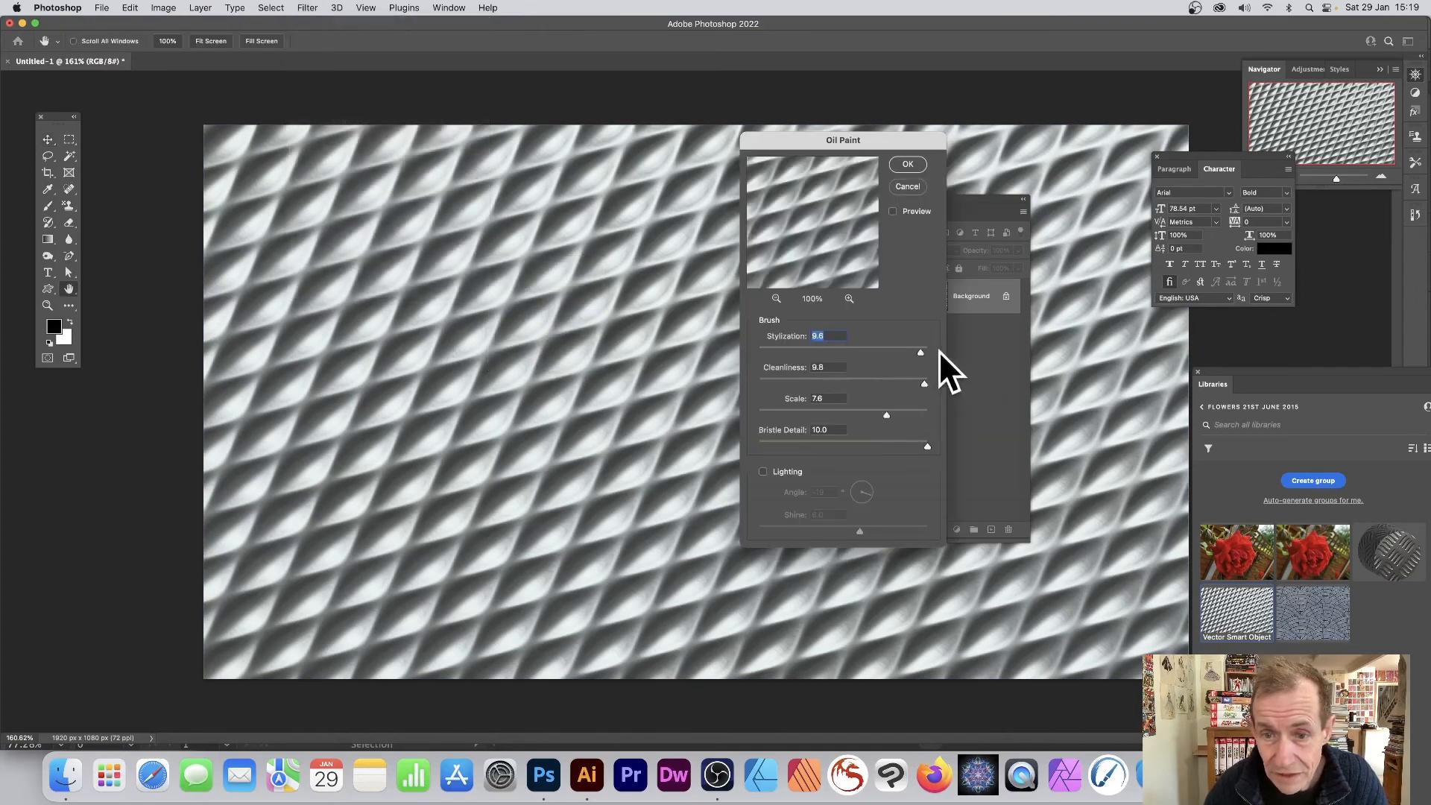
pyautogui.click(909, 165)
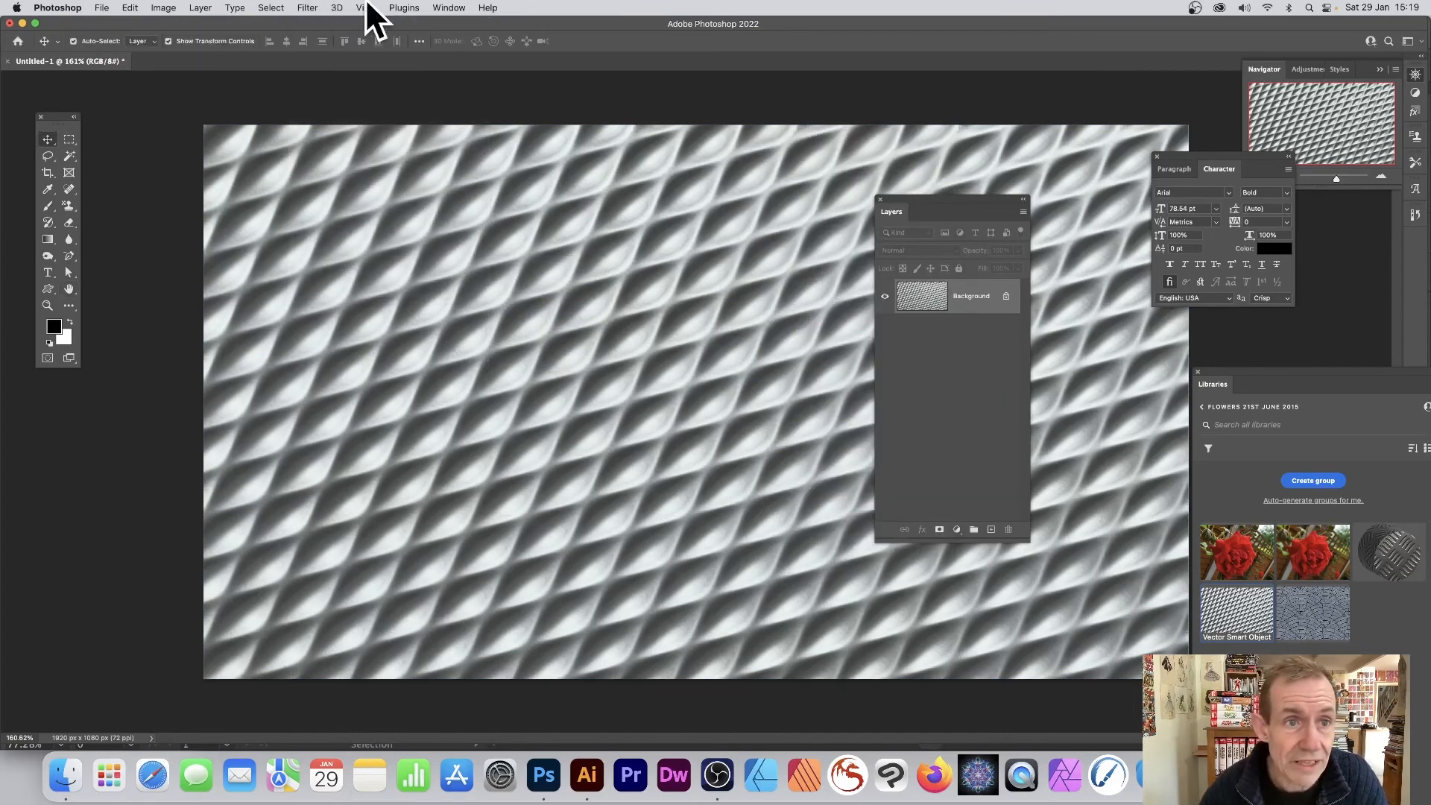
# Reapply the Oil Paint filter repeatedly to the texture to strengthen the painted effect
pyautogui.click(341, 9)
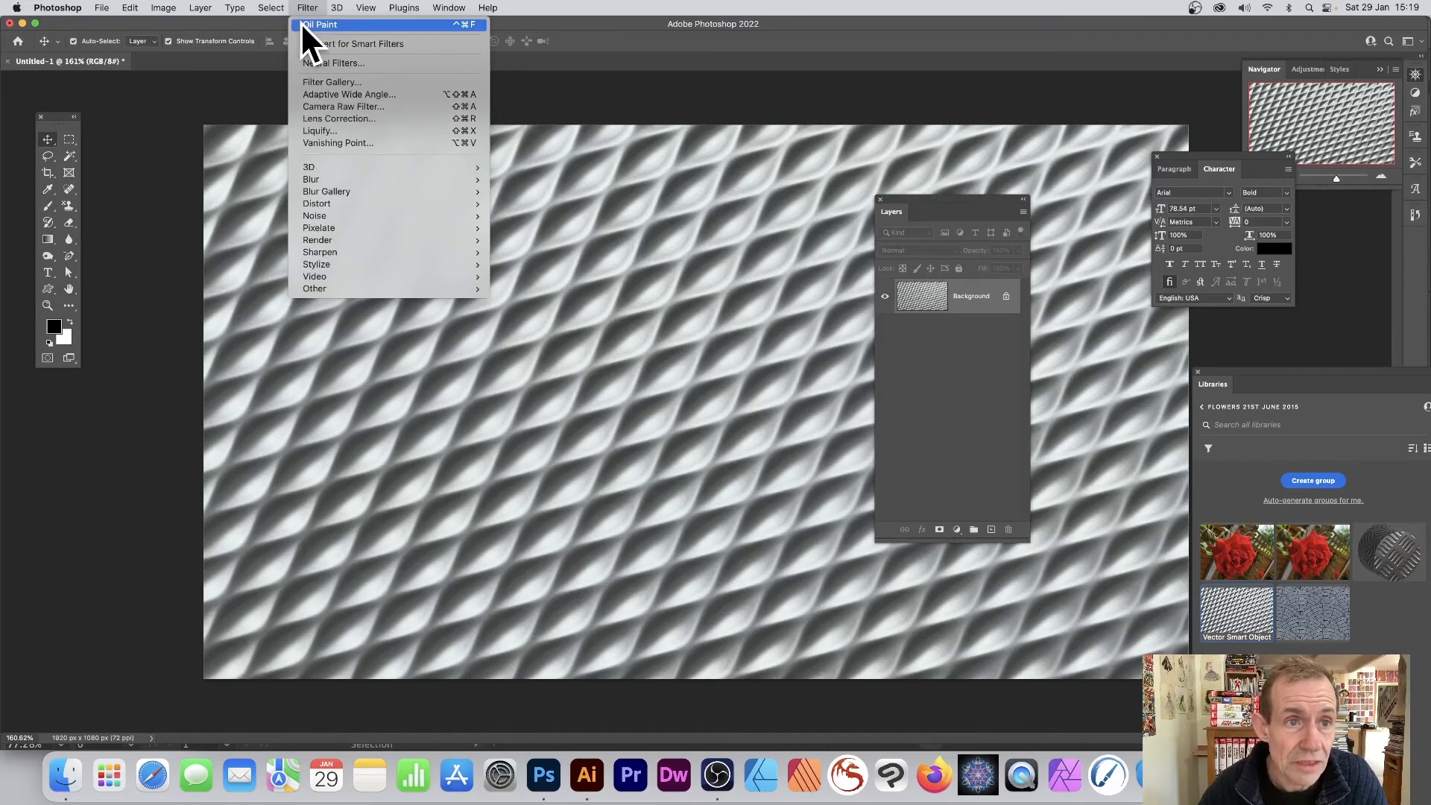
pyautogui.click(307, 9)
pyautogui.click(305, 8)
pyautogui.click(308, 24)
pyautogui.click(307, 9)
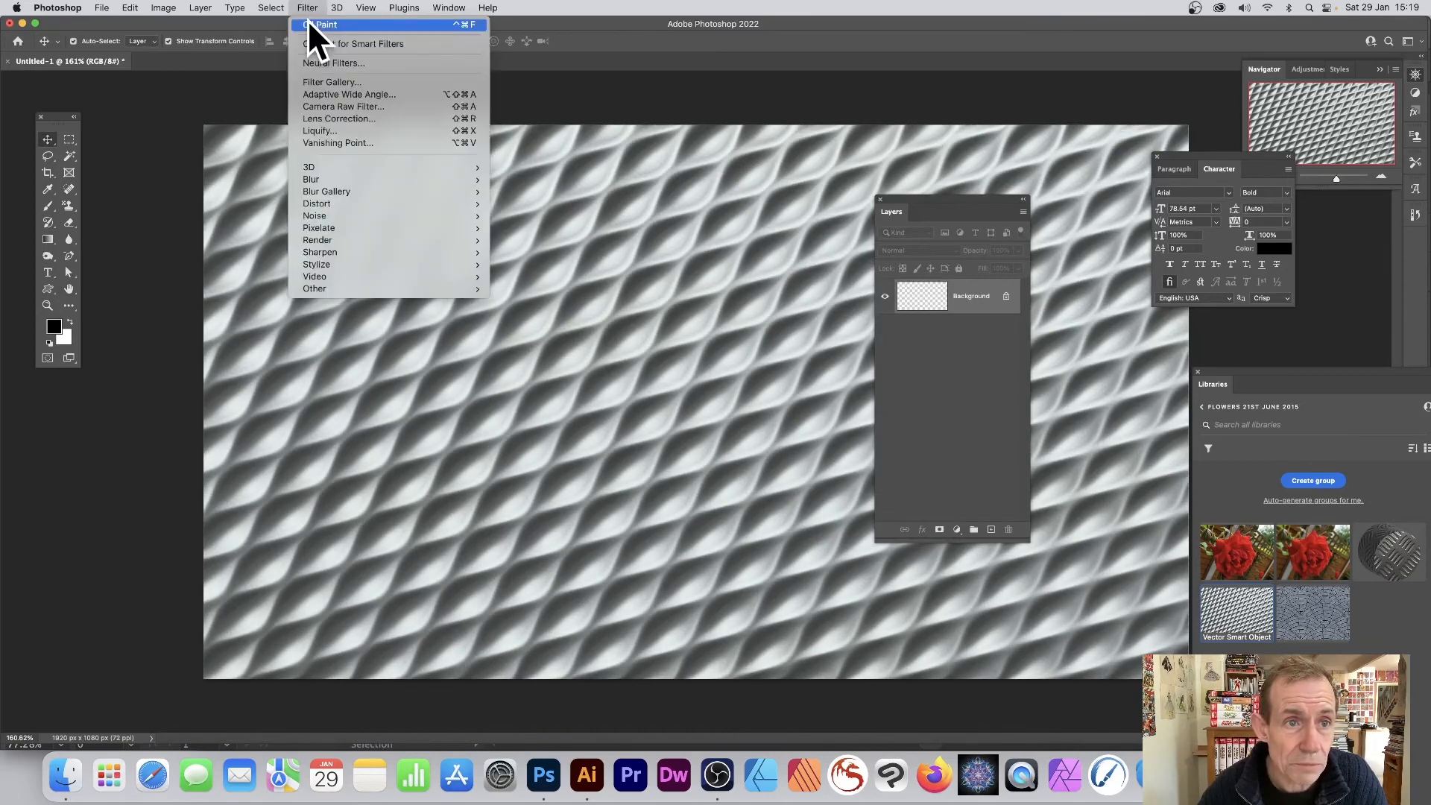
pyautogui.click(309, 25)
# Tint the texture pinkish with a Hue/Saturation adjustment, using hue about +136, saturation +21 and lightness -13
pyautogui.click(161, 9)
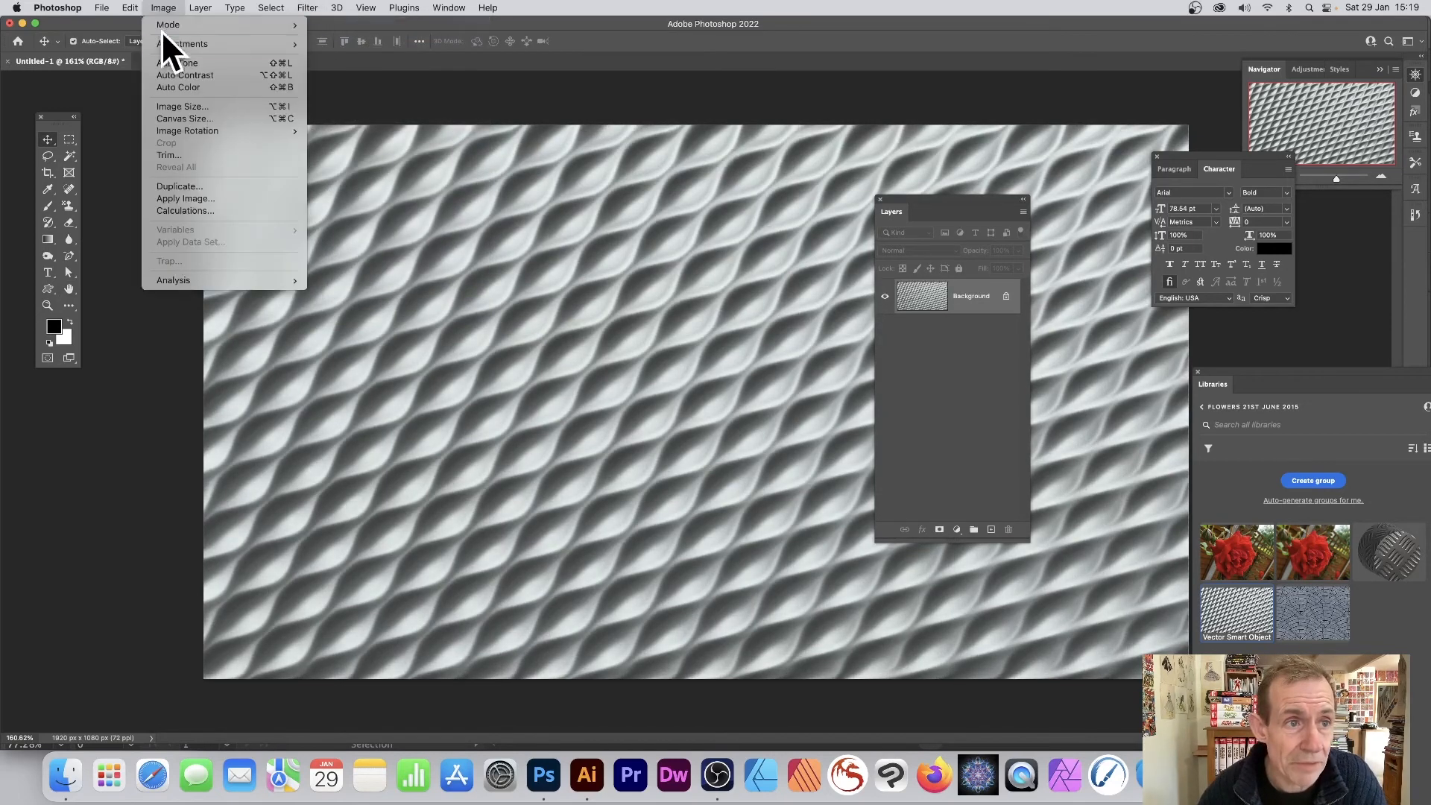
pyautogui.moveTo(262, 44)
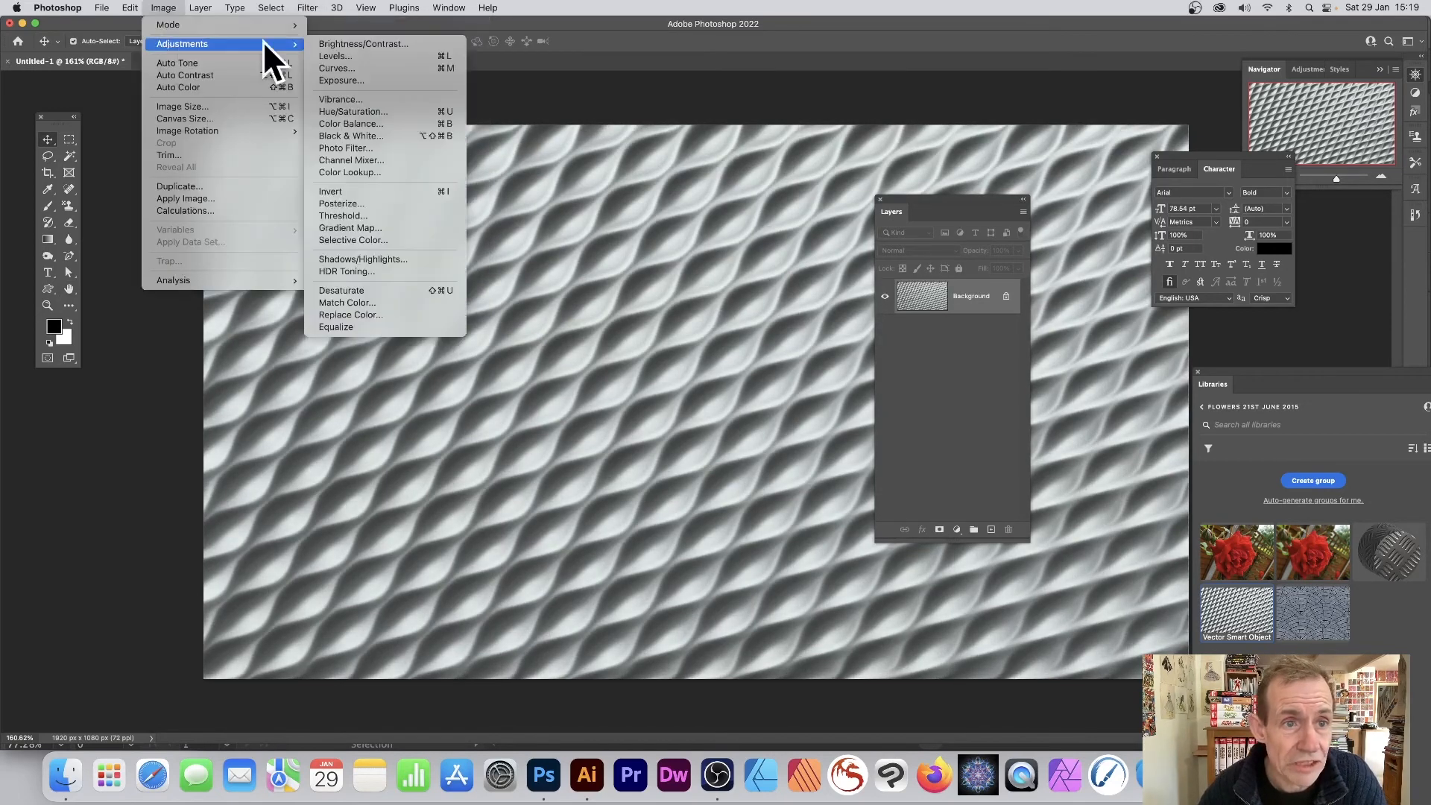
pyautogui.click(394, 112)
pyautogui.moveTo(683, 263); pyautogui.dragTo(673, 328)
pyautogui.moveTo(719, 264)
pyautogui.mouseDown()
pyautogui.moveTo(674, 264)
pyautogui.moveTo(734, 265)
pyautogui.mouseUp()
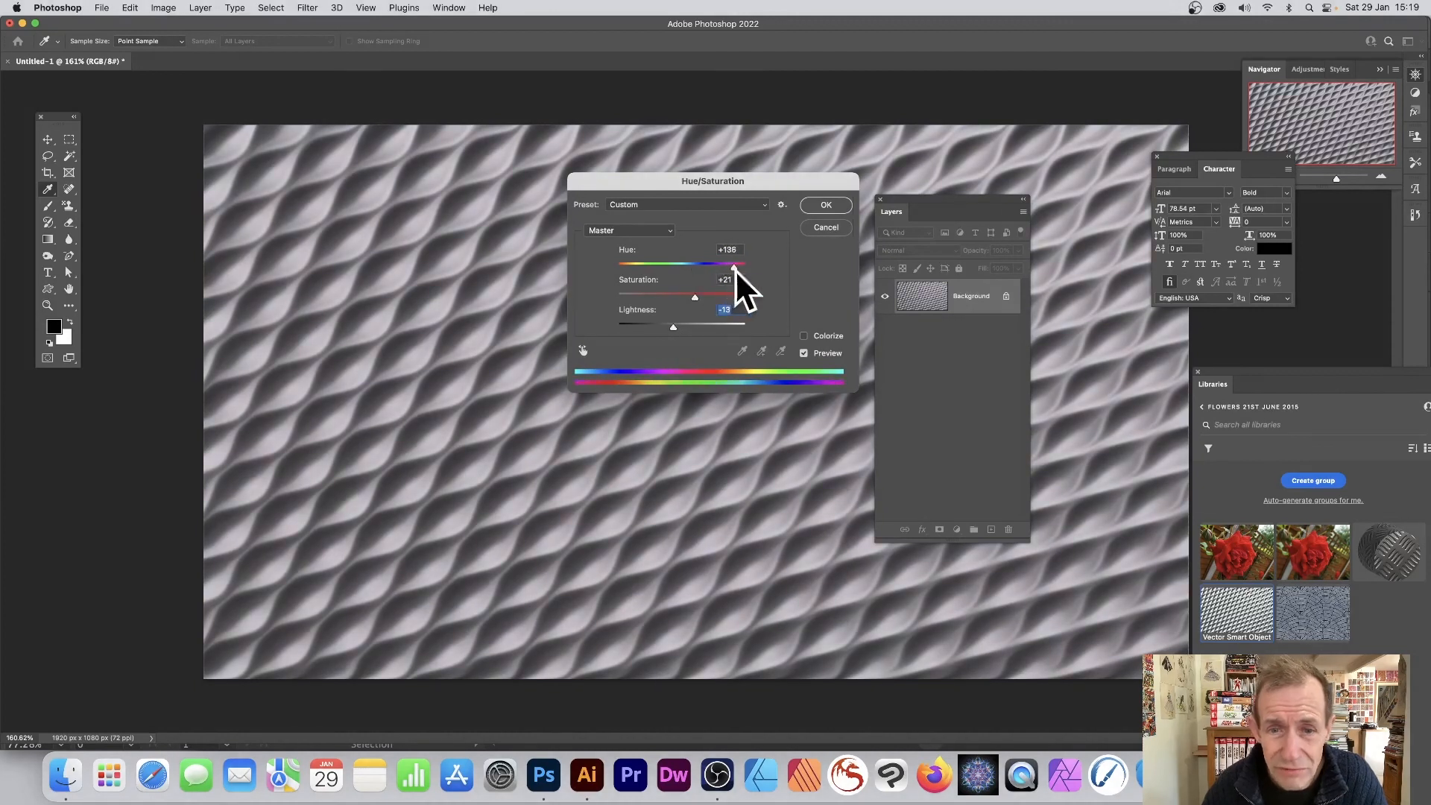
pyautogui.click(825, 204)
pyautogui.press('v')
# Apply Auto Color to the tinted texture
pyautogui.click(164, 8)
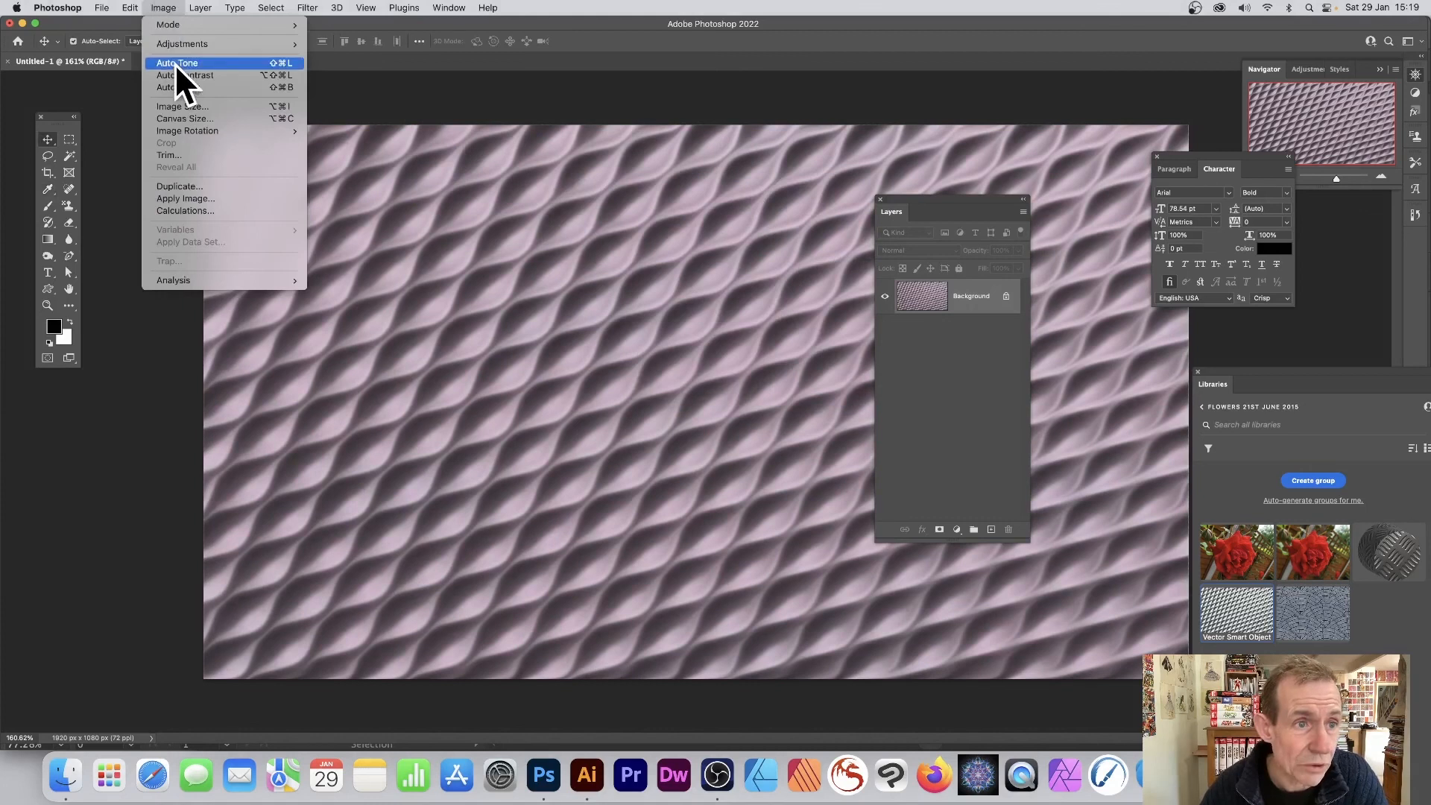
pyautogui.click(190, 87)
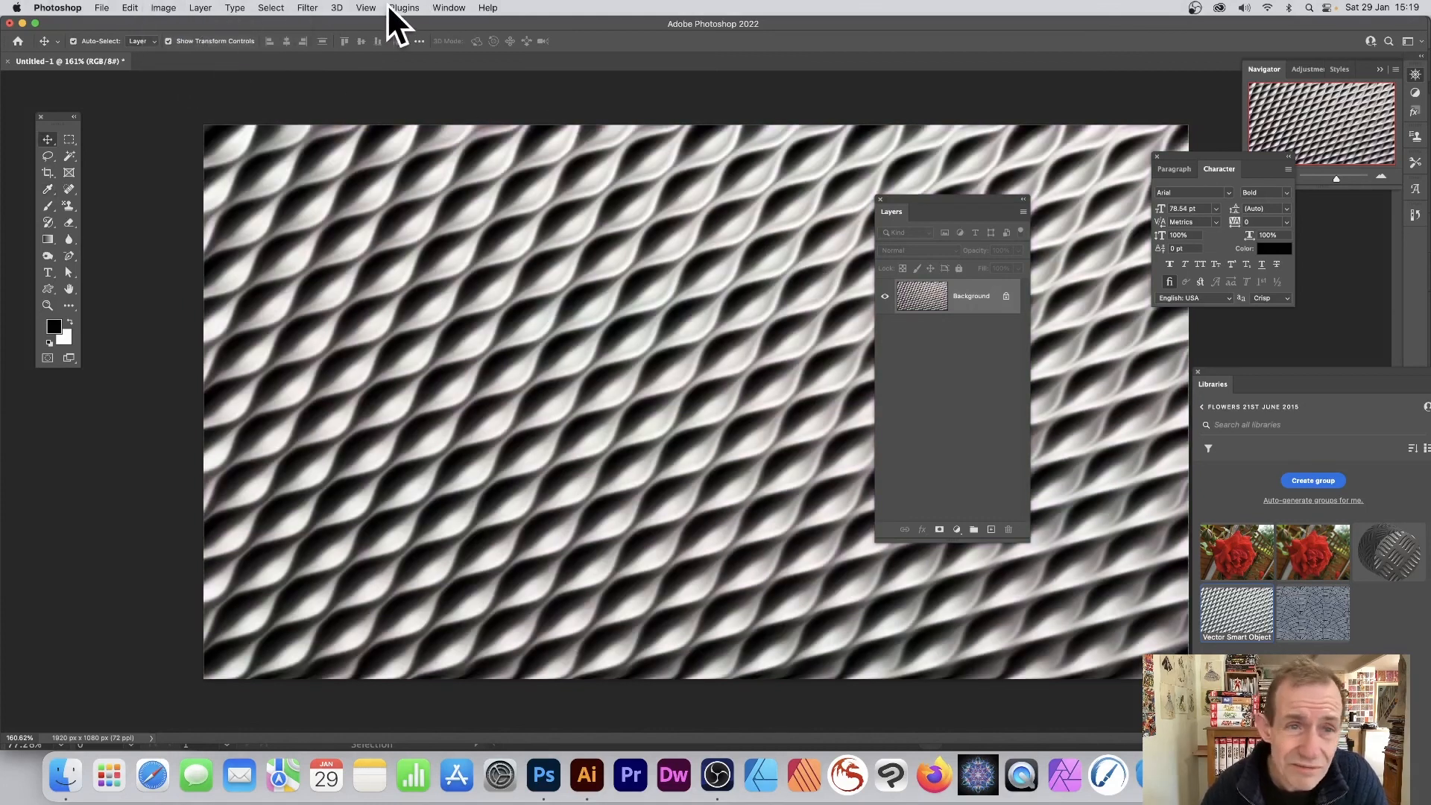
pyautogui.click(305, 9)
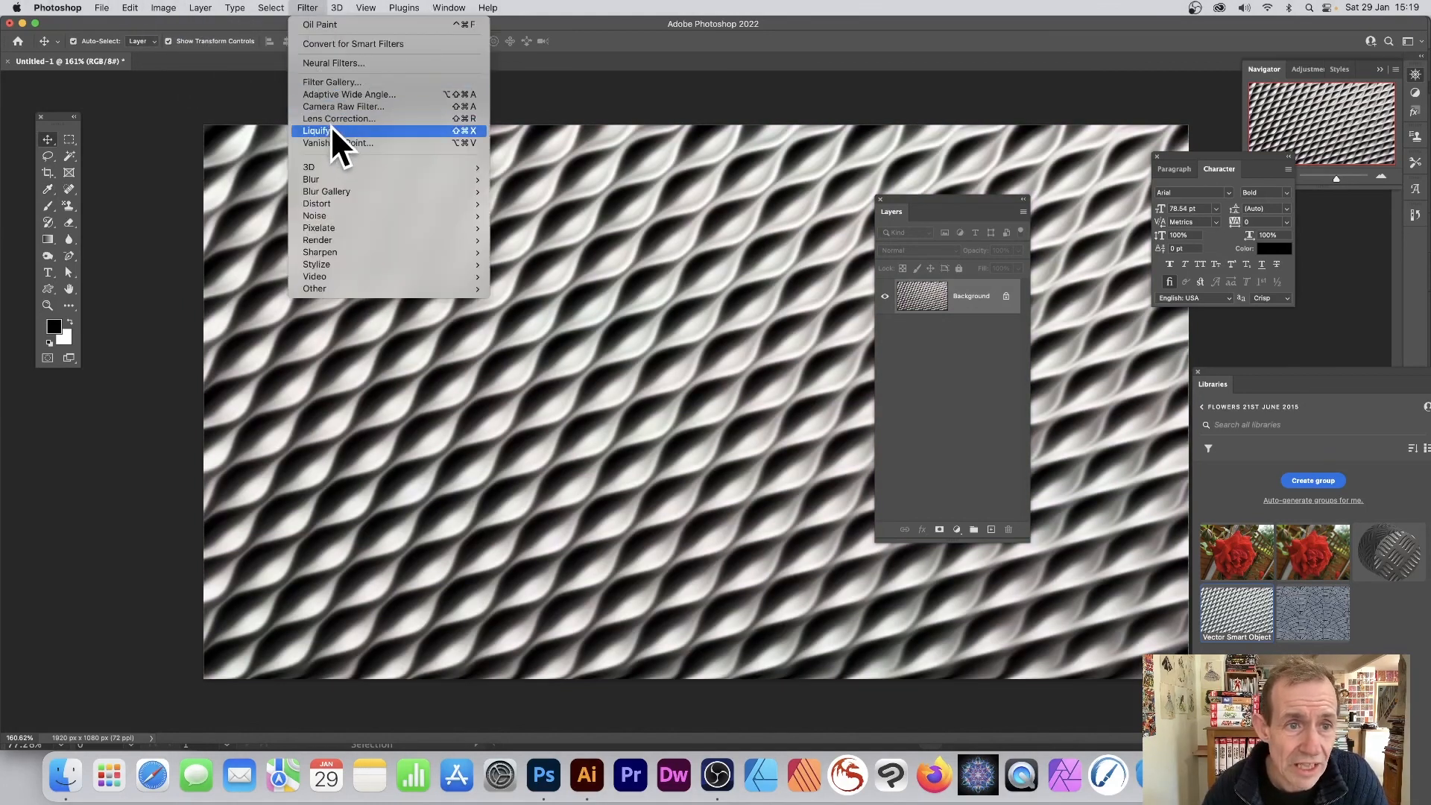
pyautogui.moveTo(362, 240)
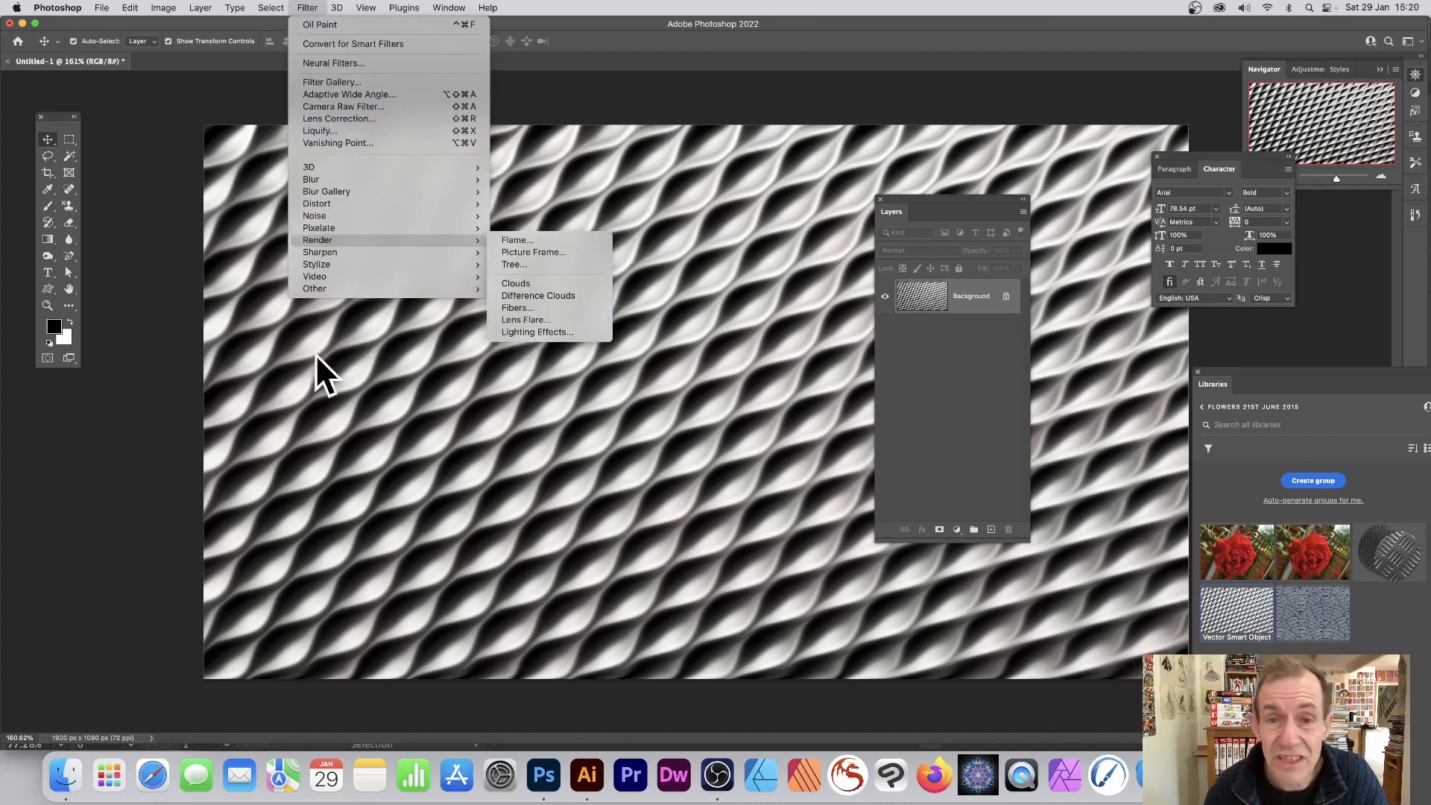
pyautogui.click(328, 438)
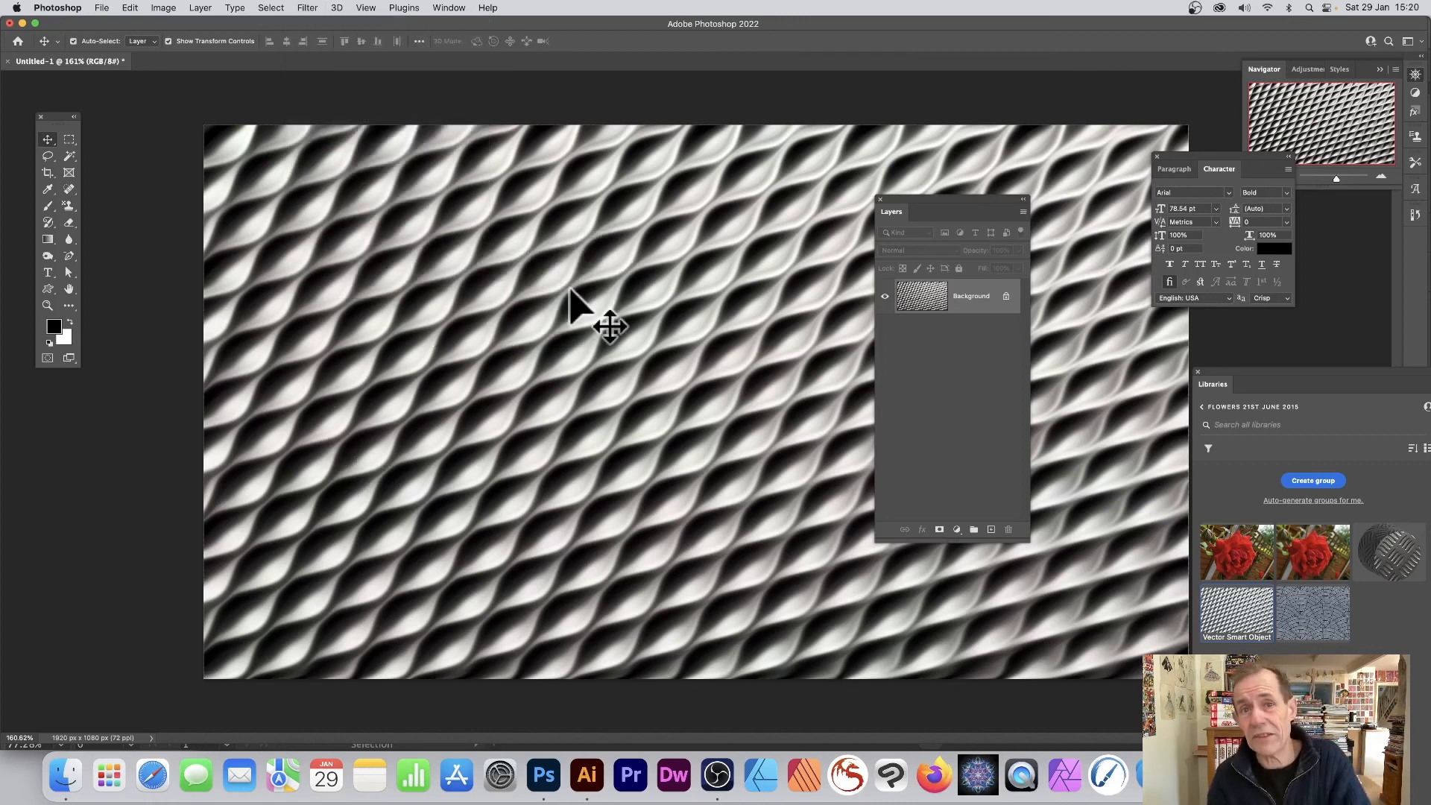